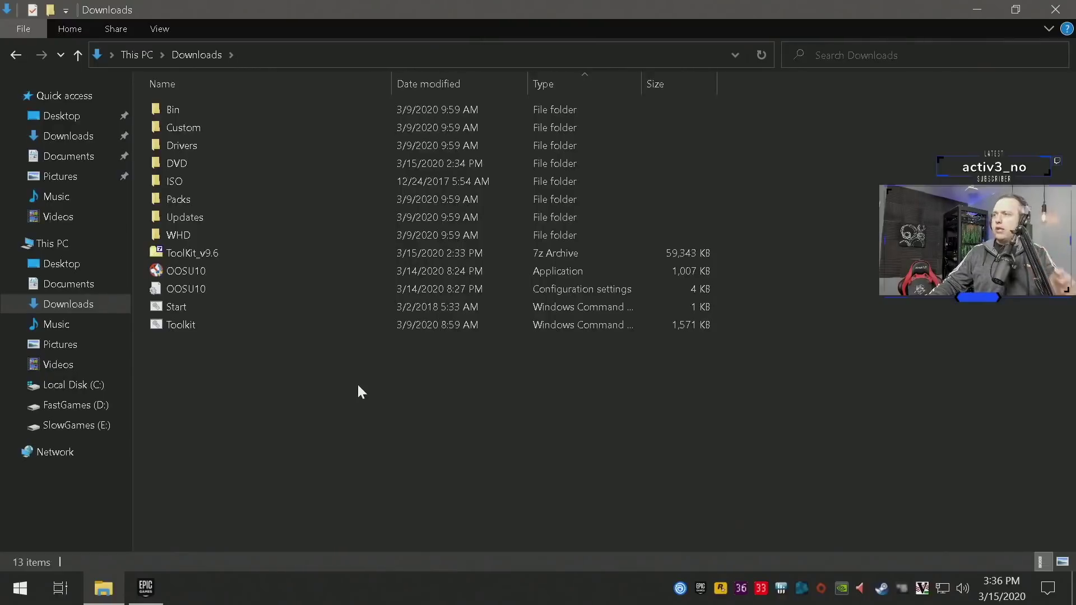
pyautogui.doubleClick(181, 183)
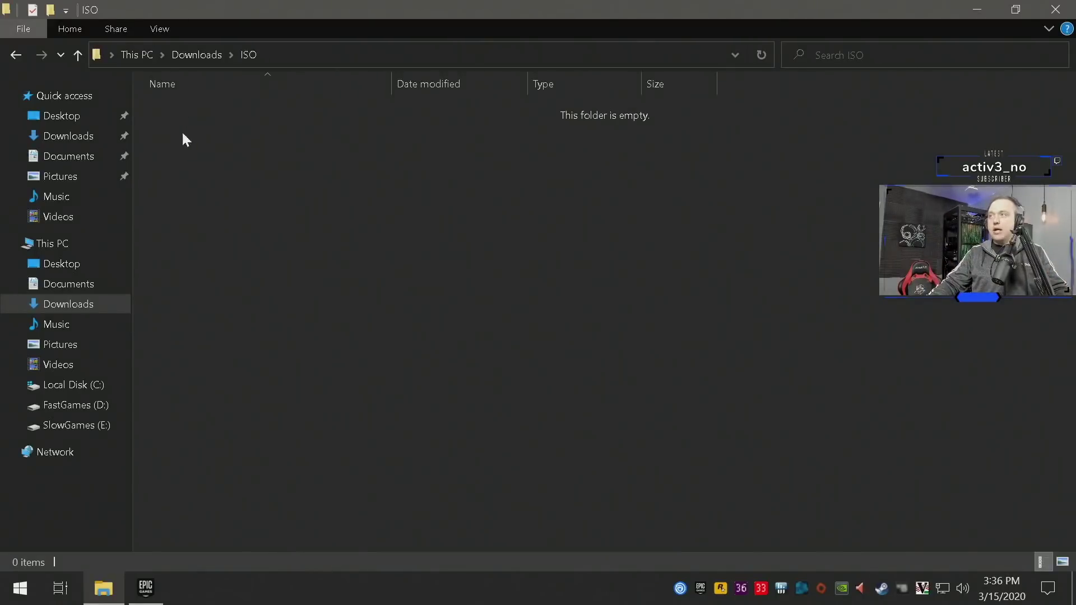
pyautogui.click(198, 57)
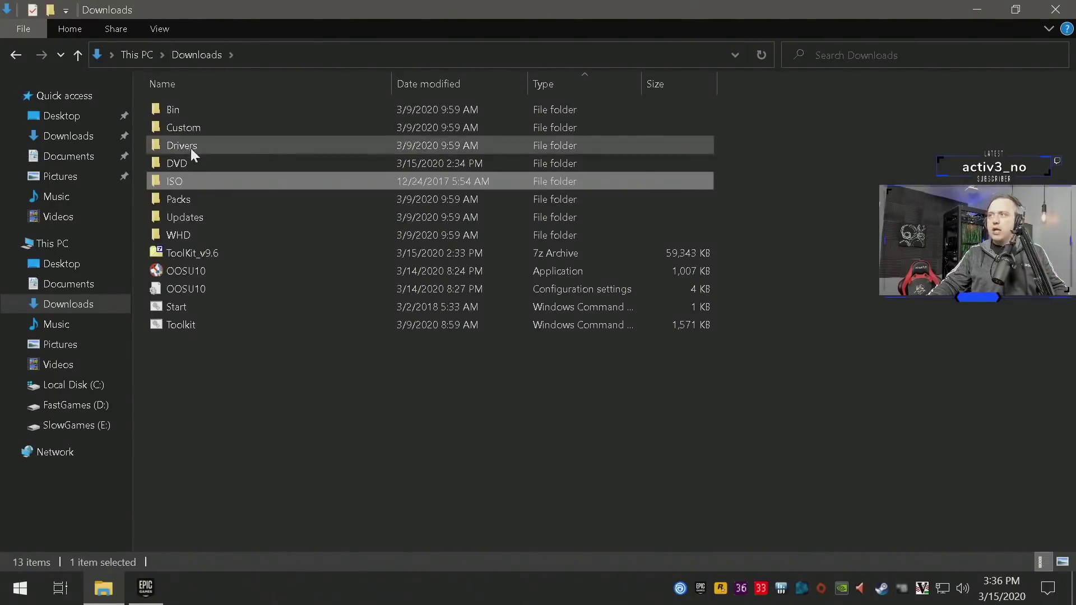
pyautogui.doubleClick(178, 161)
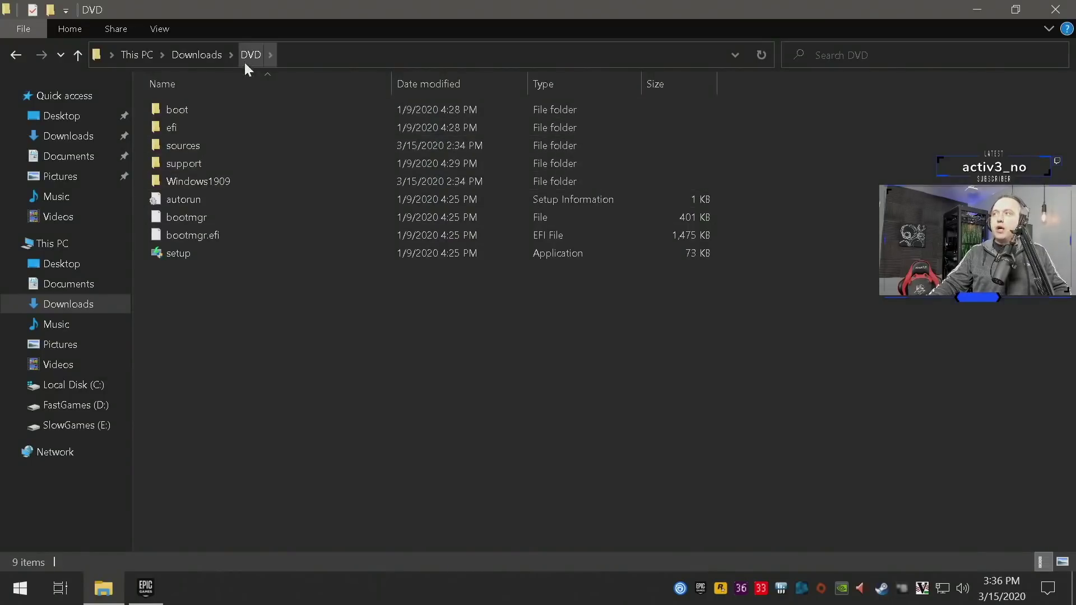
pyautogui.doubleClick(193, 147)
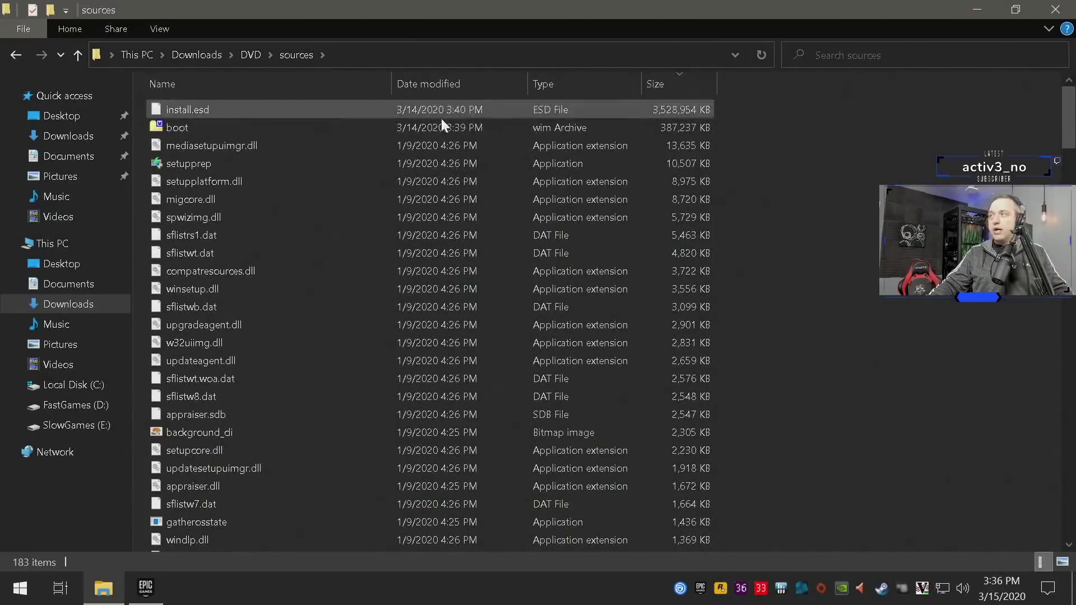
pyautogui.click(199, 110)
pyautogui.click(185, 126)
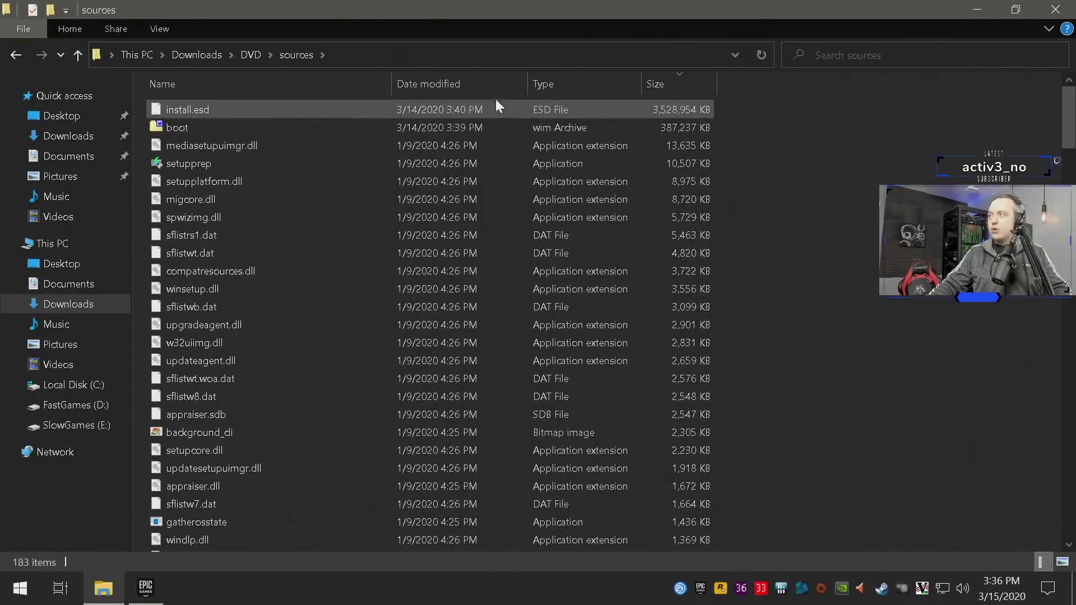
pyautogui.click(210, 55)
pyautogui.click(187, 355)
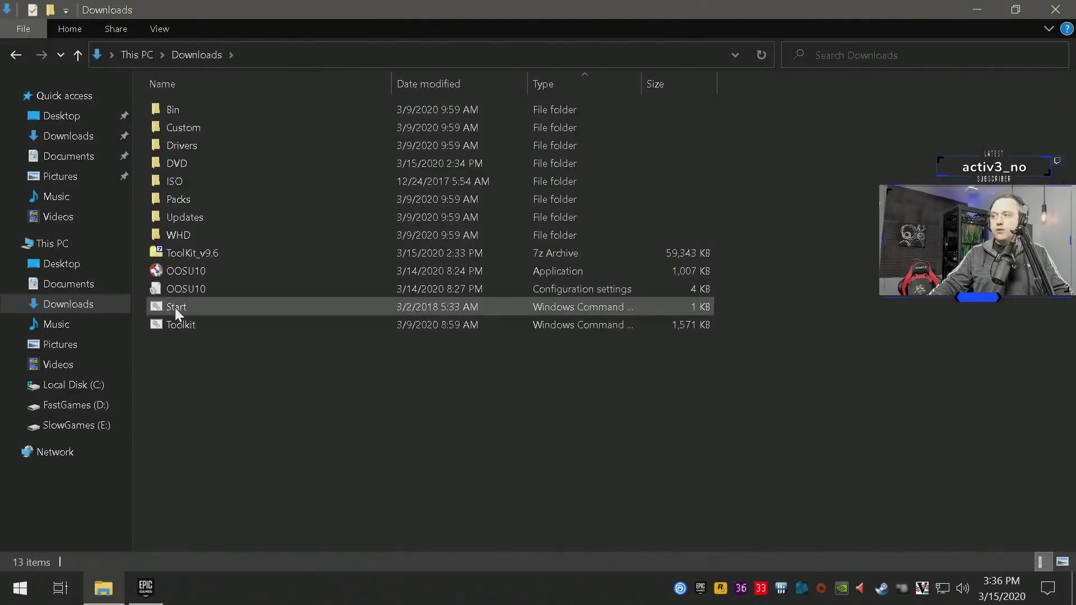
pyautogui.doubleClick(175, 307)
# Maximize the toolkit console and accept the license agreement
pyautogui.click(807, 120)
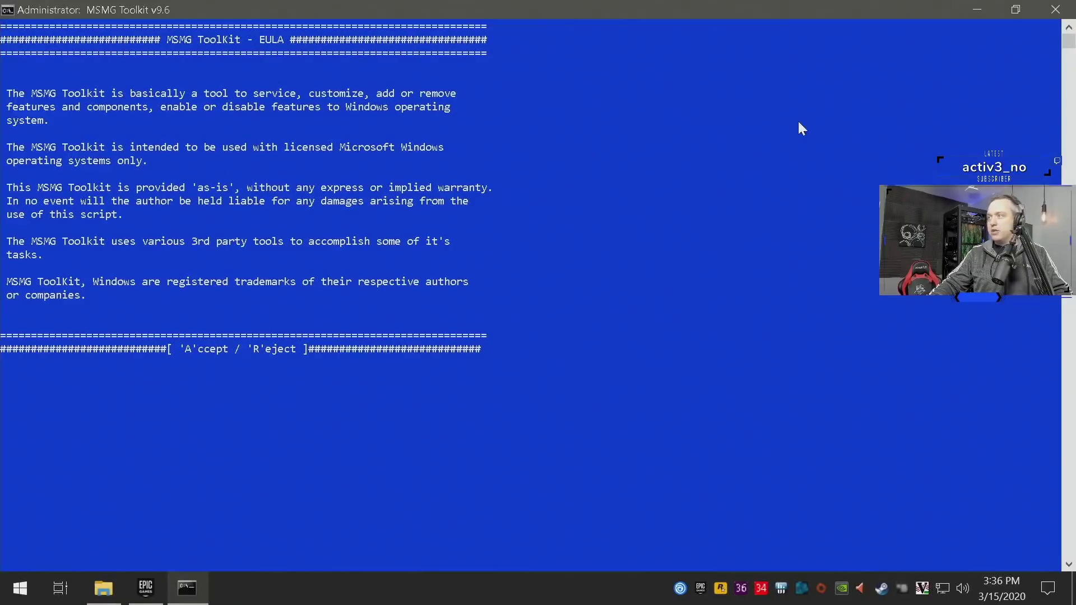
pyautogui.click(619, 255)
pyautogui.press('a')
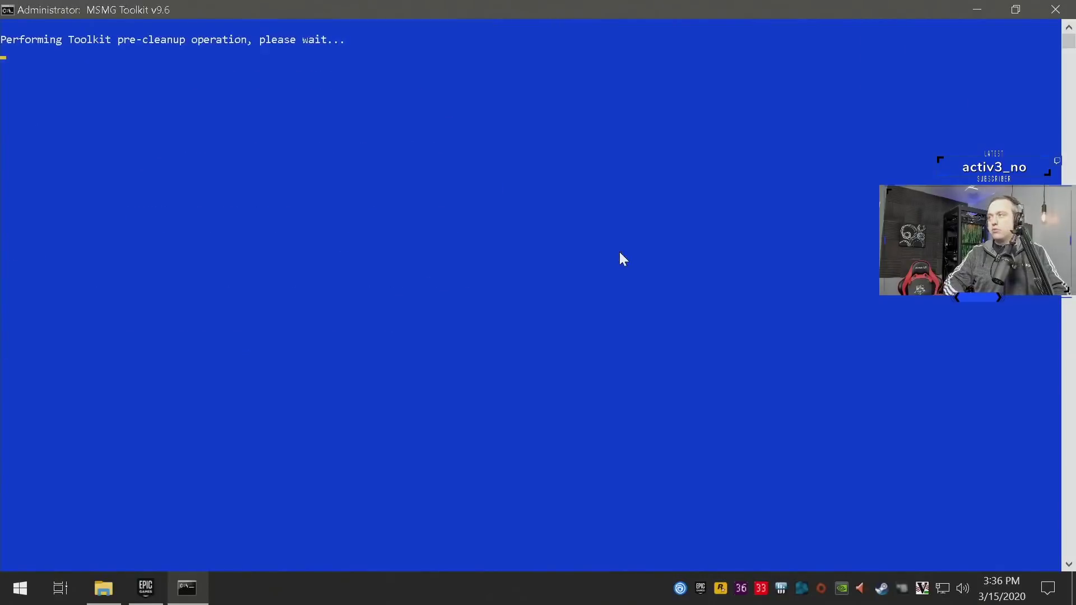
pyautogui.write('1')
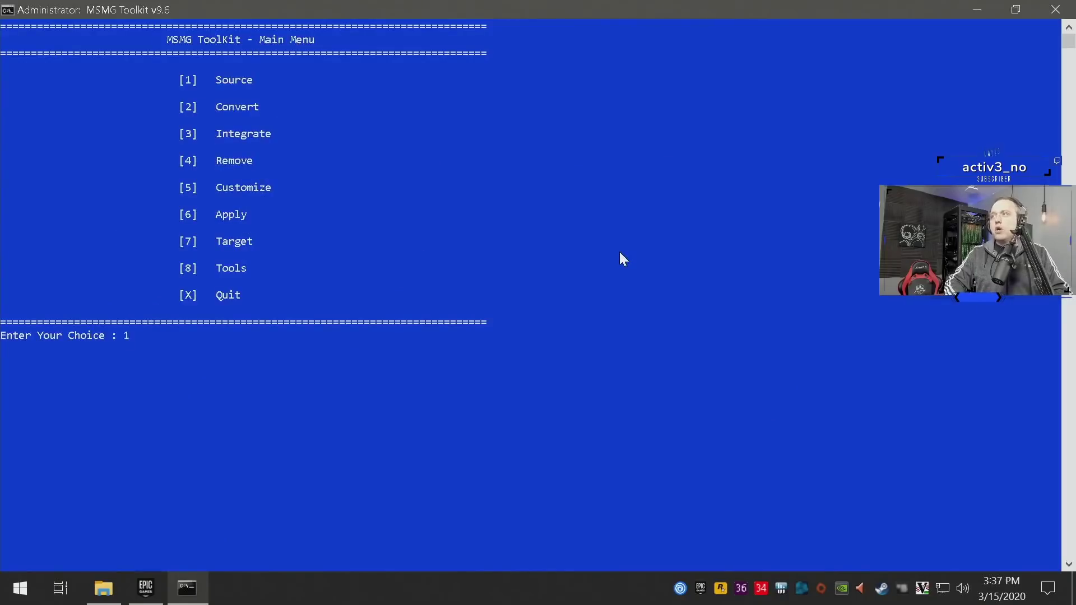
pyautogui.press('Return')
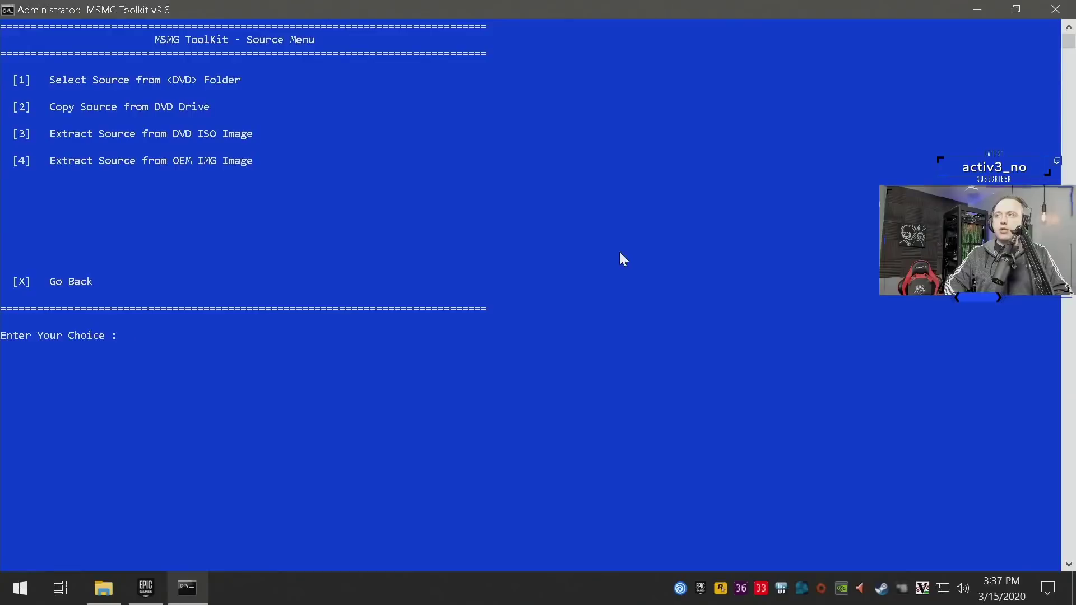
pyautogui.write('x')
pyautogui.press('Return')
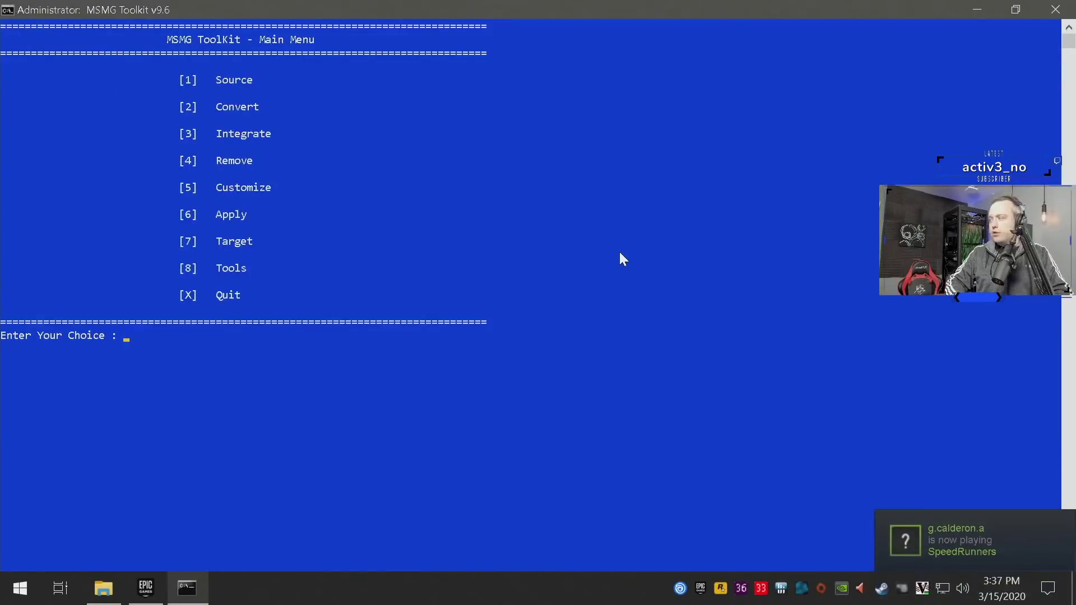
# Convert install.esd to WIM, keeping only index 7, Windows 10 Pro N
pyautogui.write('2')
pyautogui.press('Return')
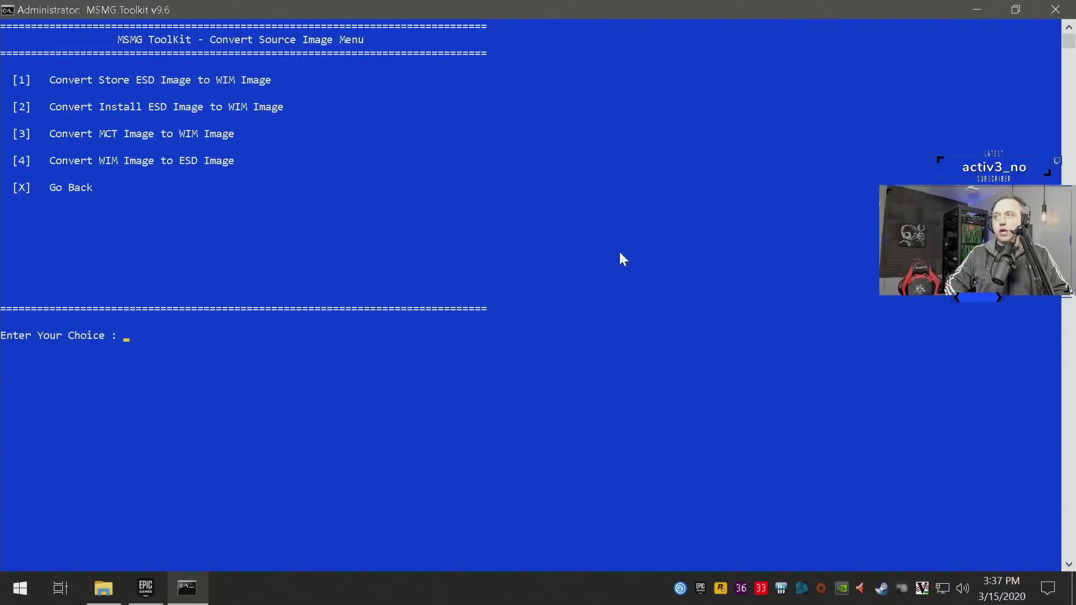
pyautogui.write('2')
pyautogui.press('Return')
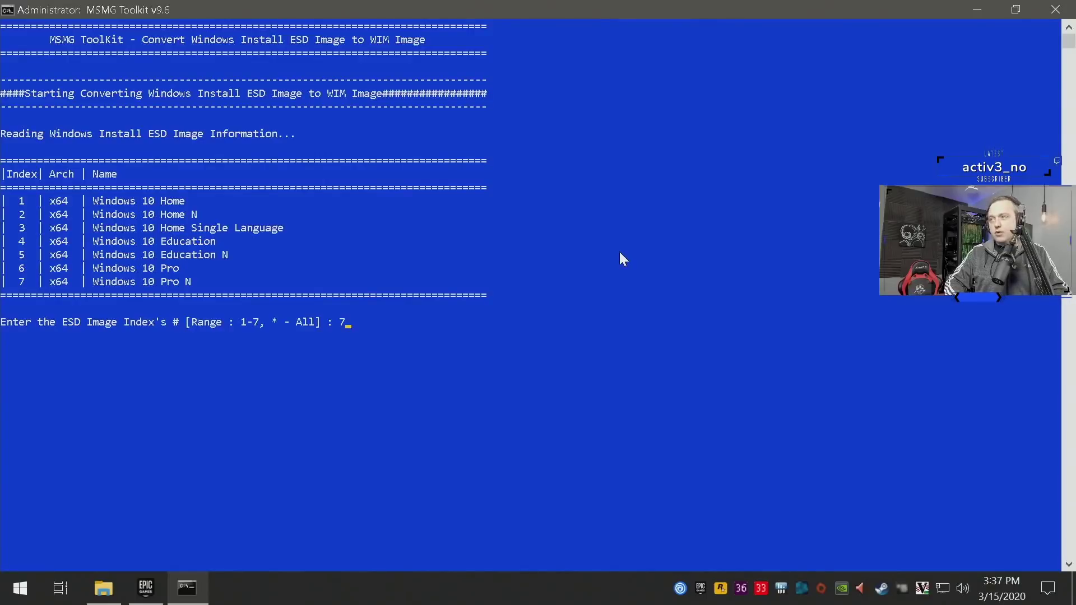
pyautogui.press('Return')
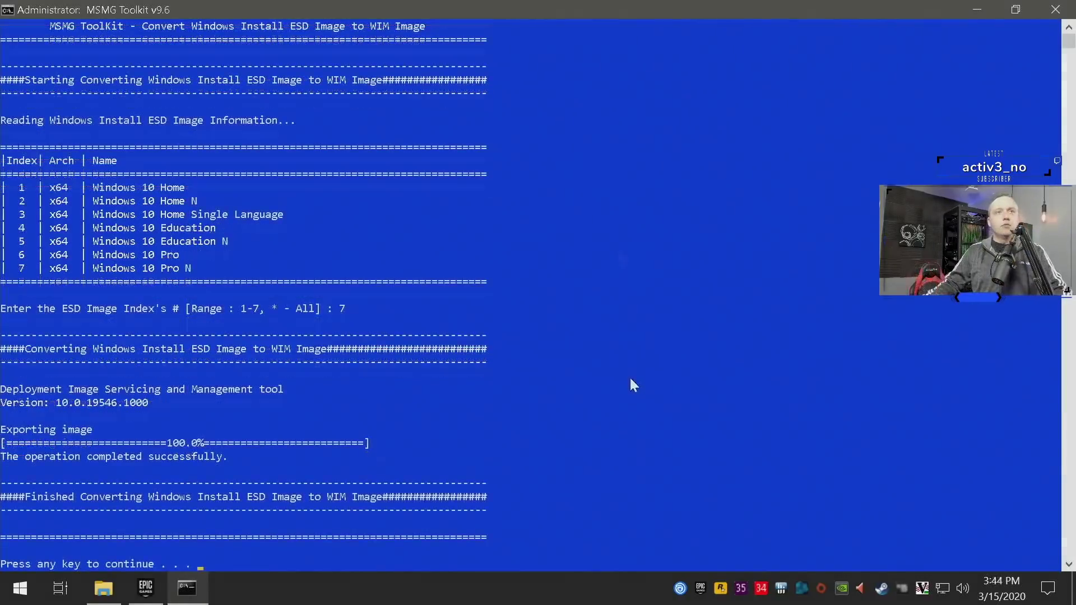
pyautogui.click(681, 335)
# Return to the main menu and check install.wim in Downloads\DVD\sources
pyautogui.press('Return')
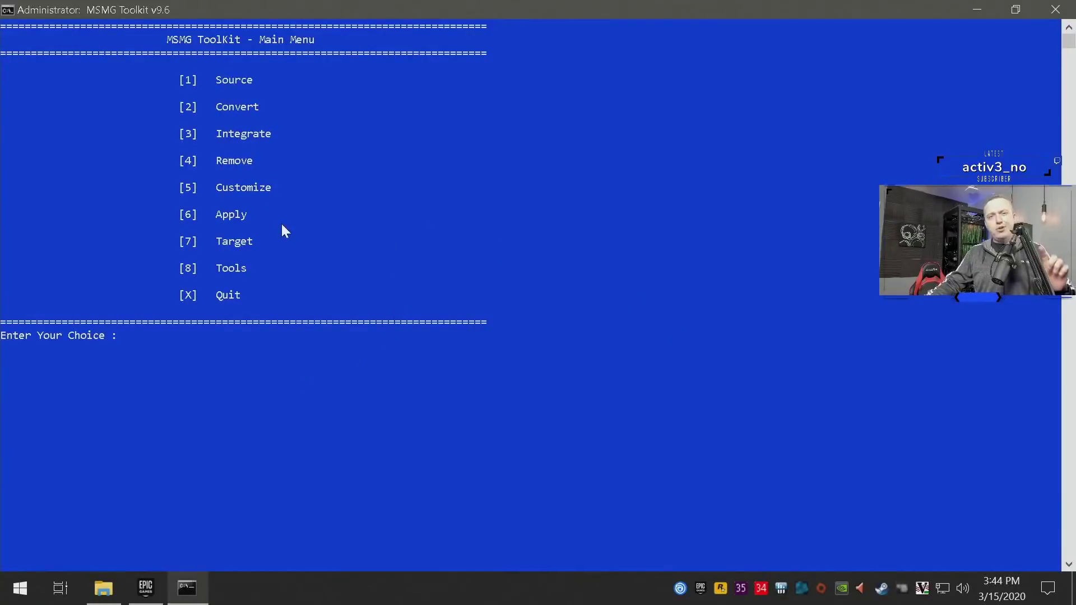
pyautogui.click(113, 595)
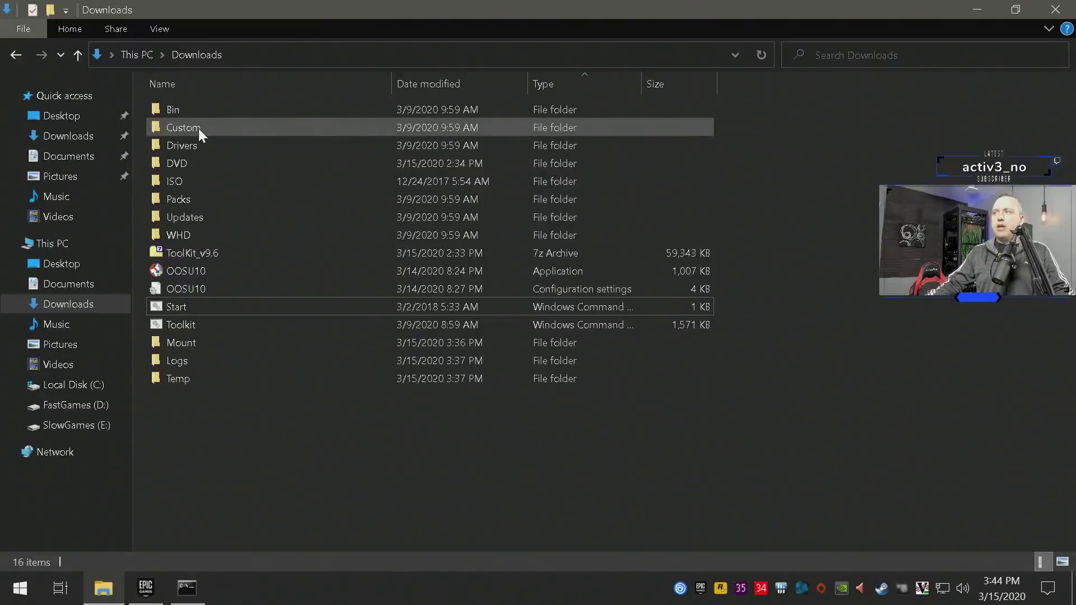
pyautogui.doubleClick(179, 162)
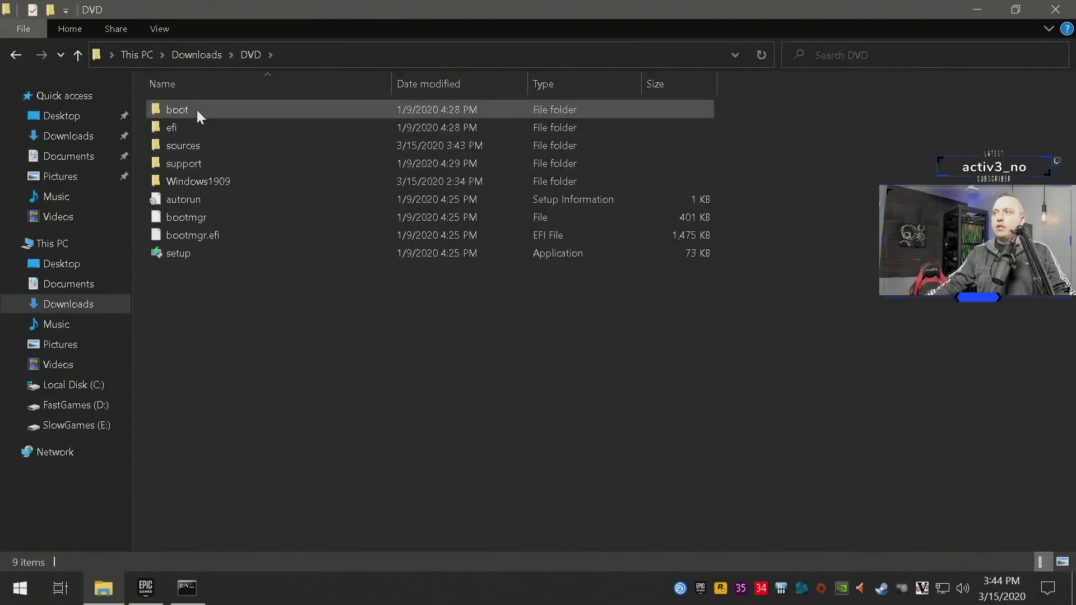
pyautogui.doubleClick(191, 142)
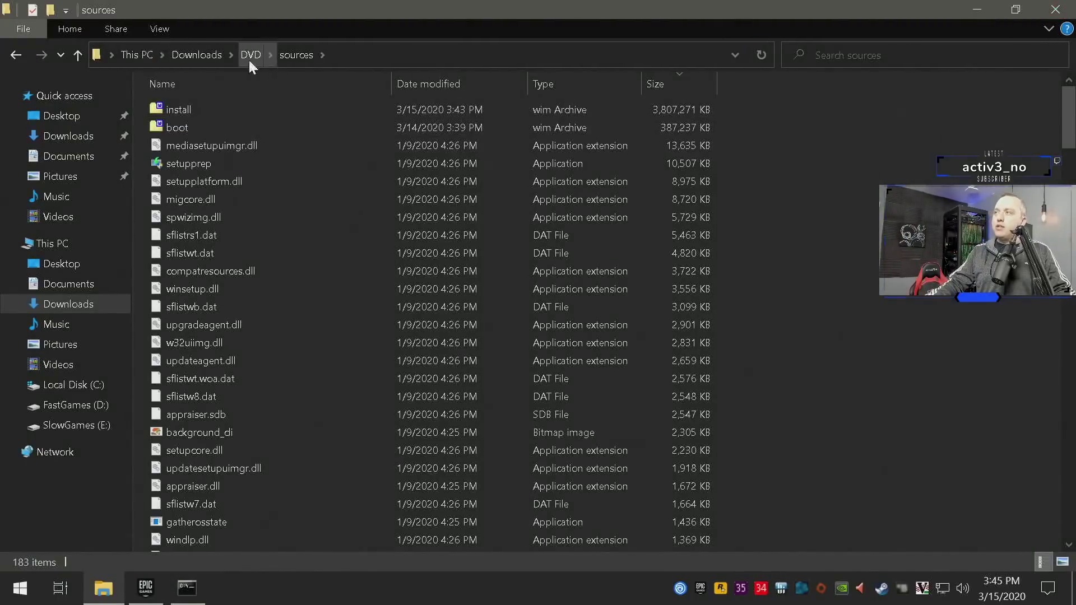
# Use the DVD folder as source, index 1 Windows 10 Pro N, mounting boot and recovery images
pyautogui.hotkey('alt', 'Tab')
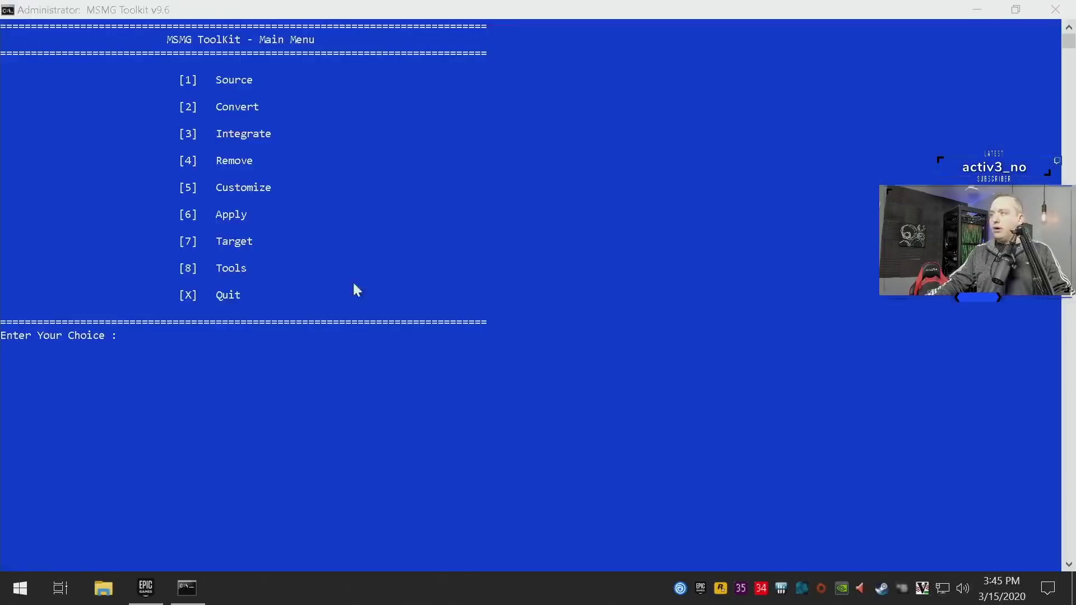
pyautogui.click(621, 238)
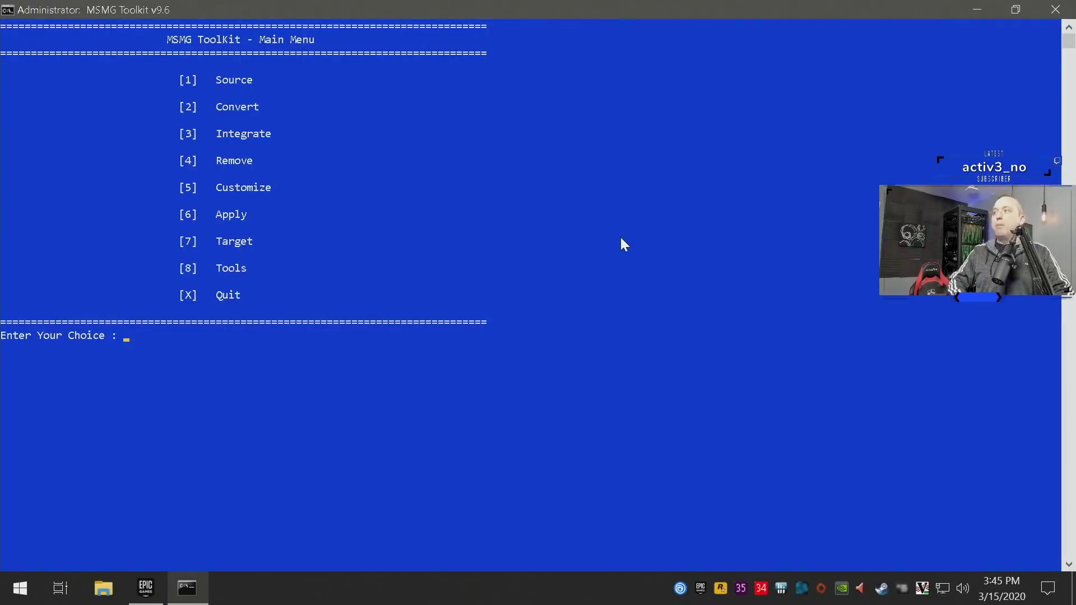
pyautogui.write('1')
pyautogui.press('Return')
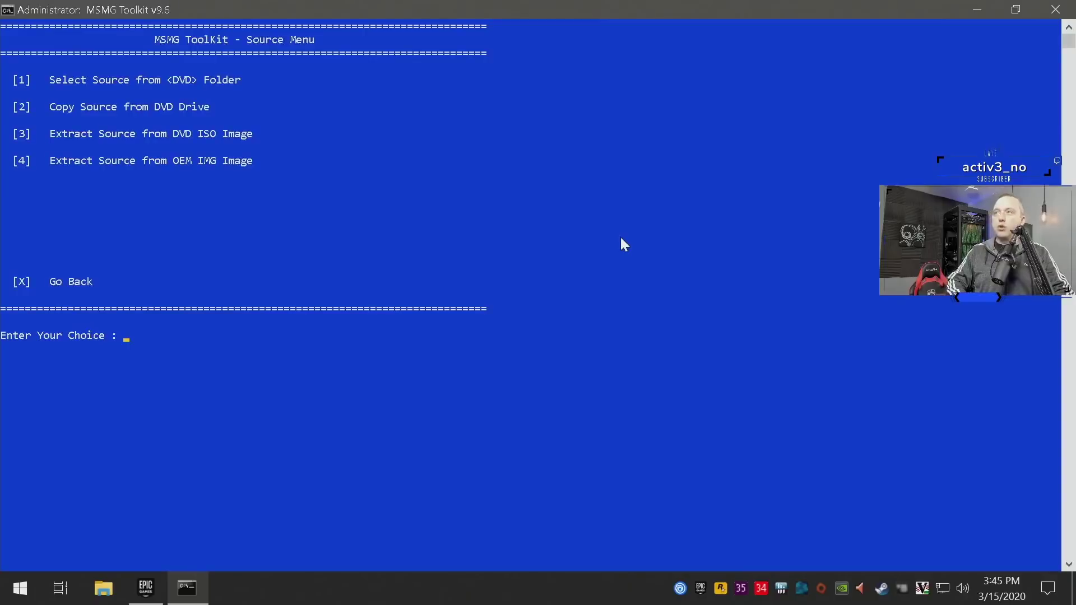
pyautogui.write('1')
pyautogui.press('Return')
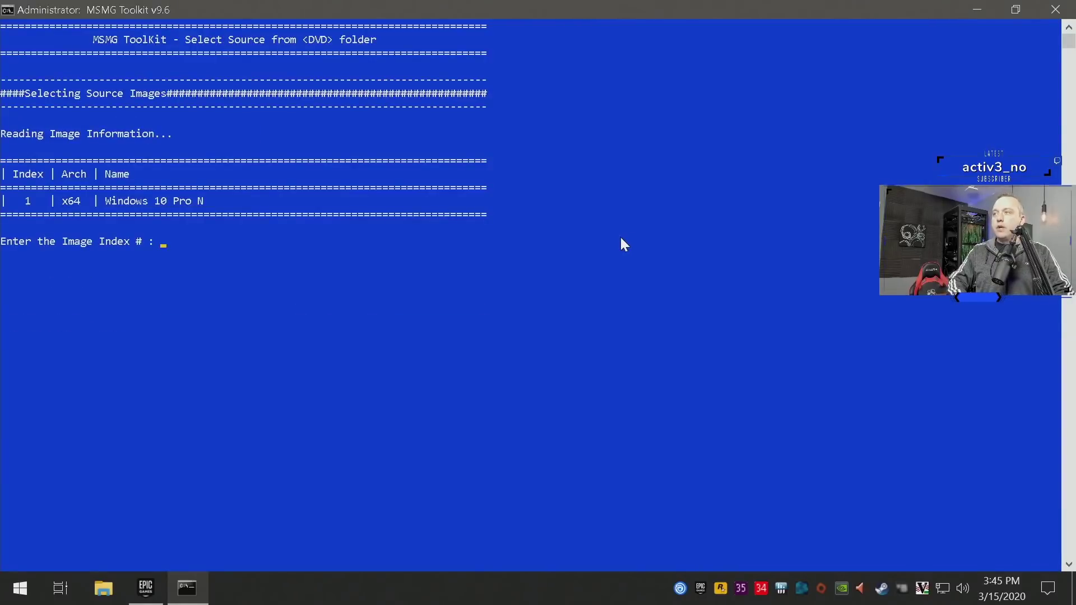
pyautogui.write('1')
pyautogui.press('Return')
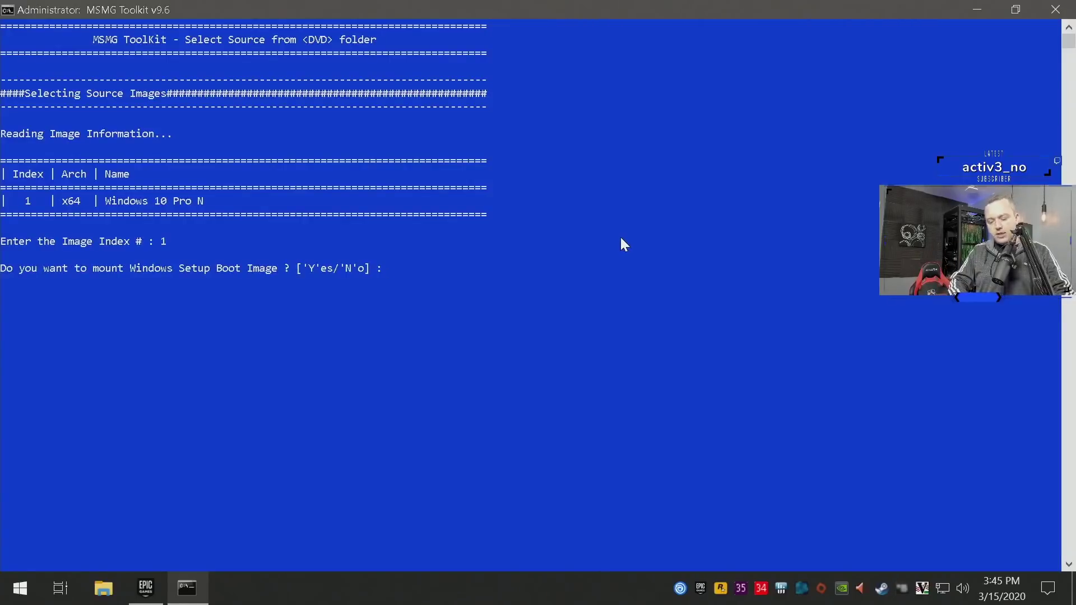
pyautogui.write('YY')
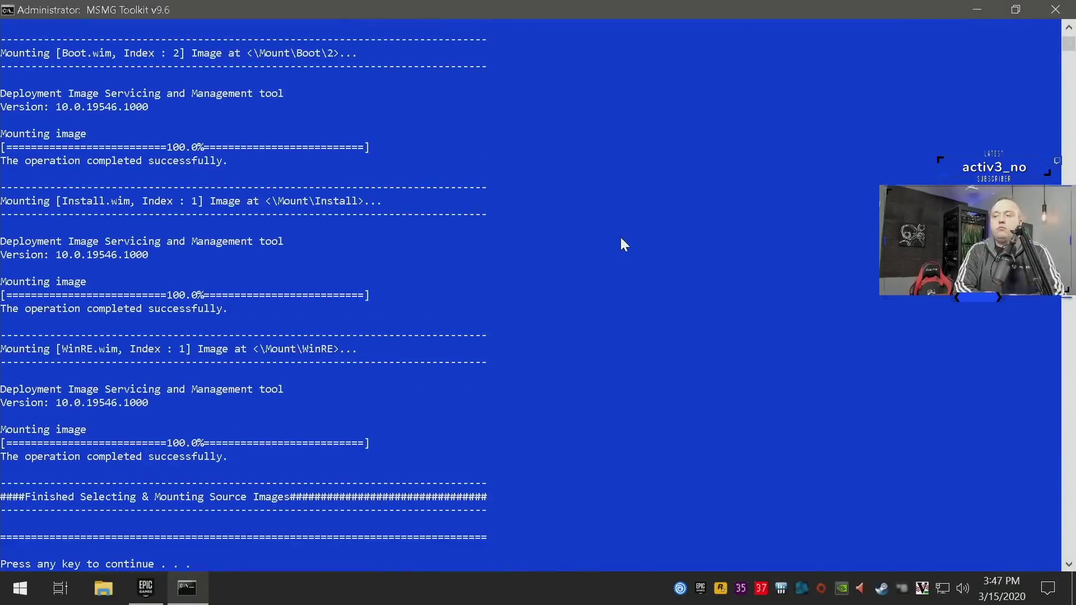
pyautogui.press('Return')
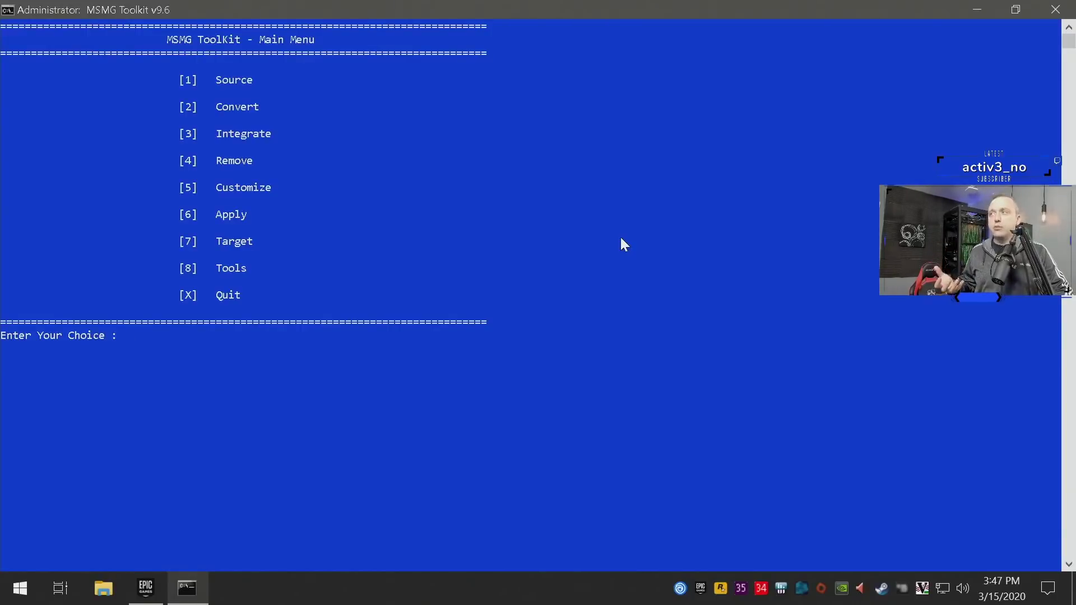
# Remove all Internet components, Adobe Flash and Internet Explorer, confirming with Y
pyautogui.press('4')
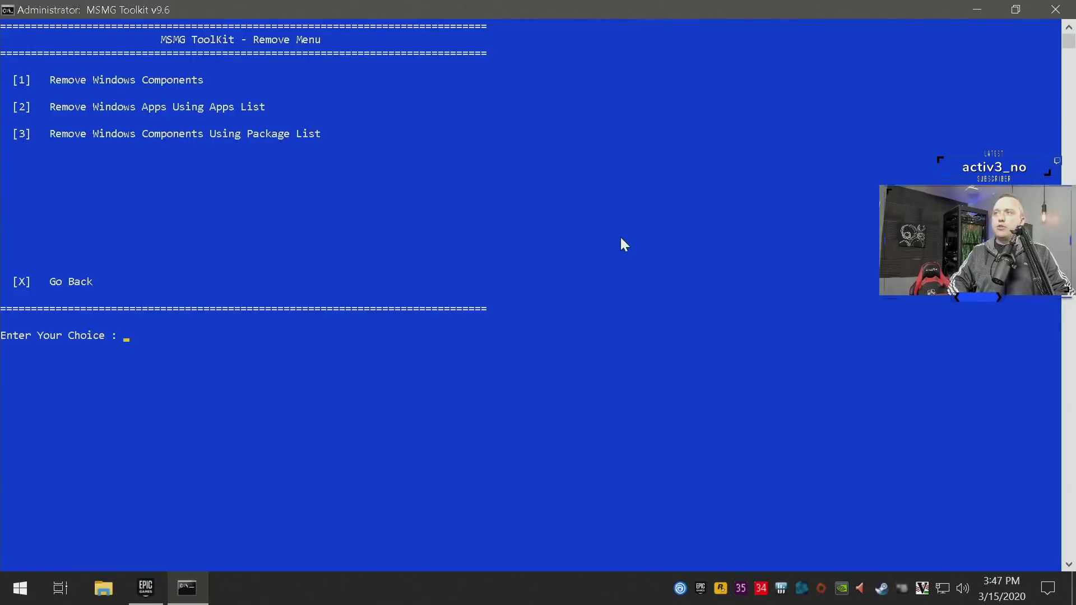
pyautogui.press('1')
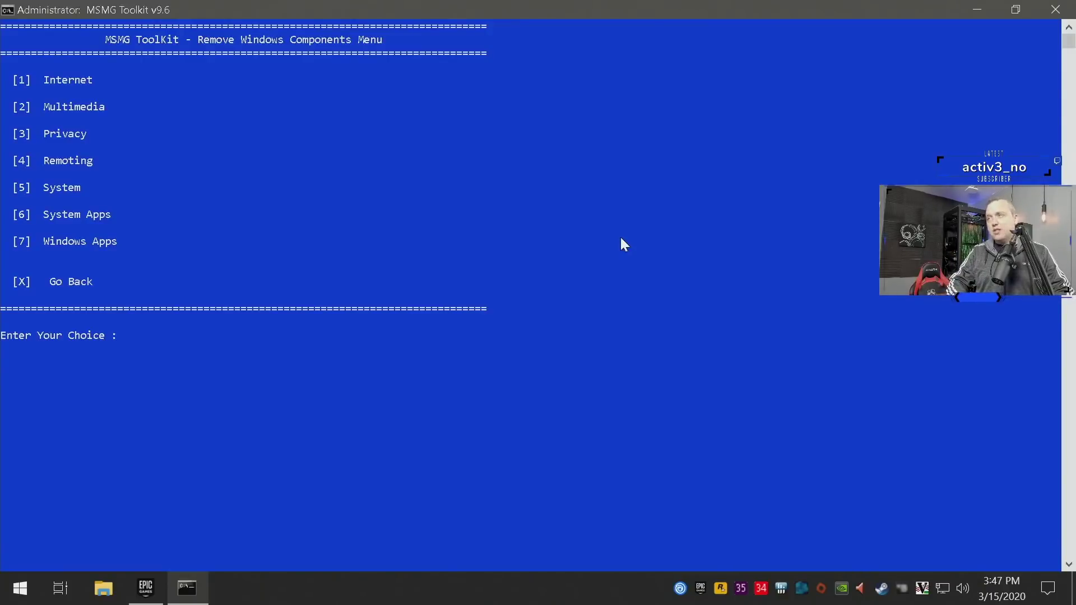
pyautogui.press('1')
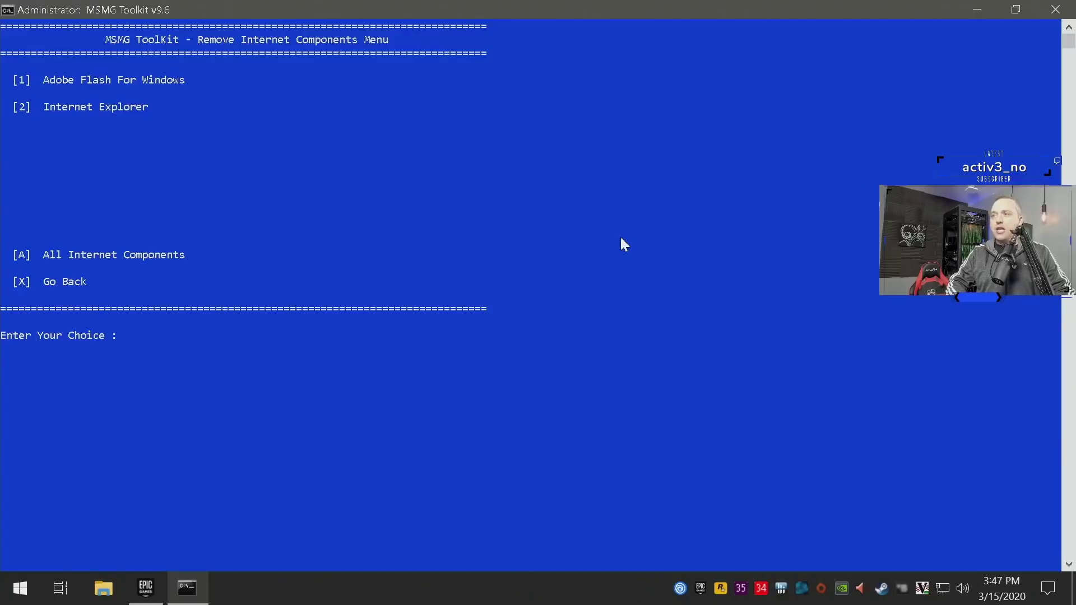
pyautogui.write('A')
pyautogui.press('Return')
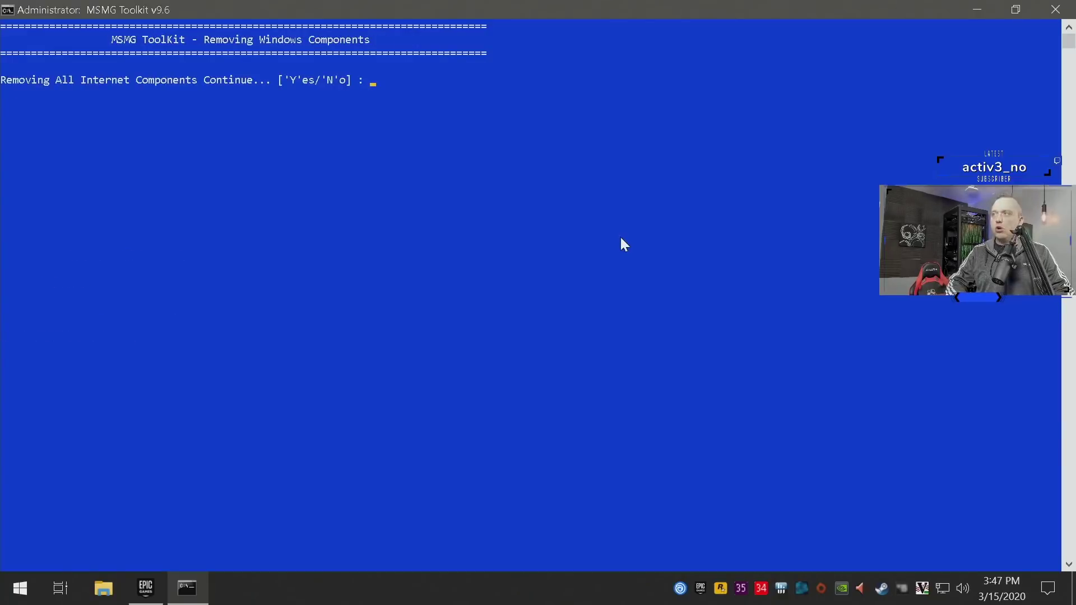
pyautogui.press('y')
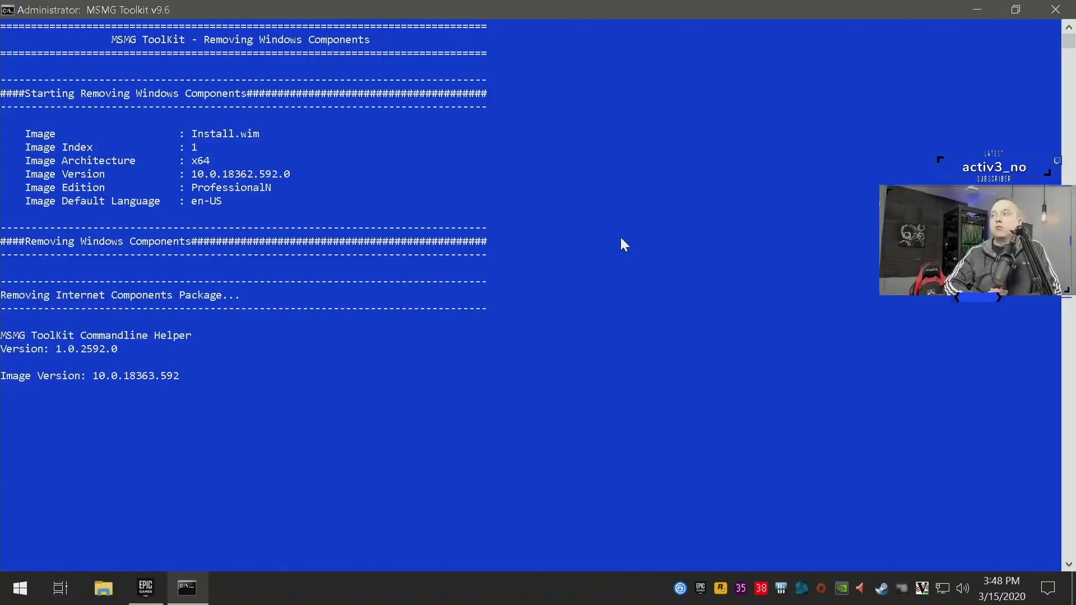
pyautogui.press('Return')
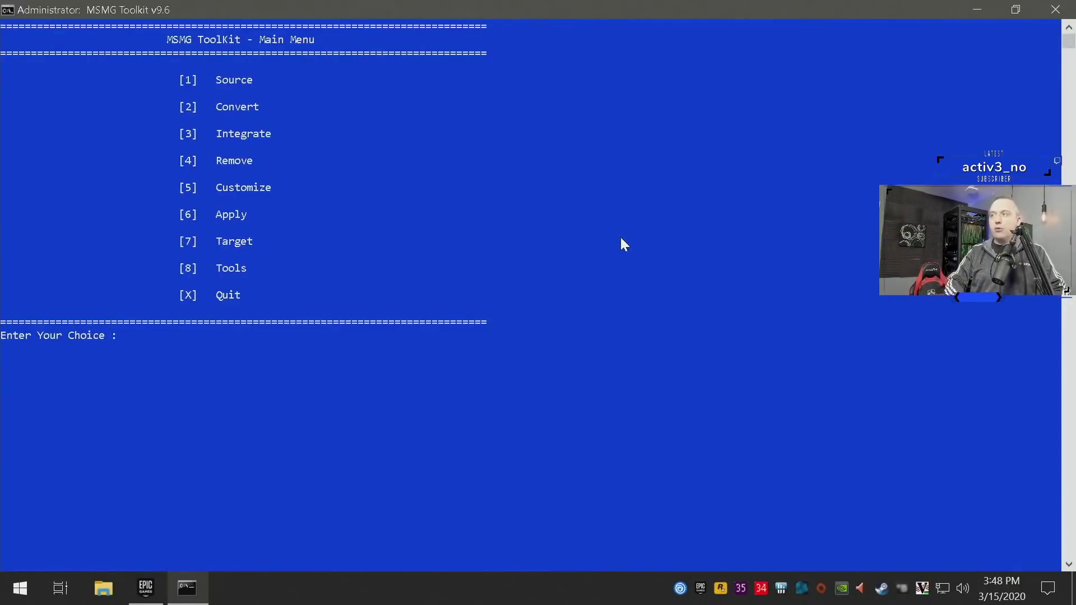
# Remove the First Logon Animation package from the Multimedia components category
pyautogui.write('4')
pyautogui.press('Return')
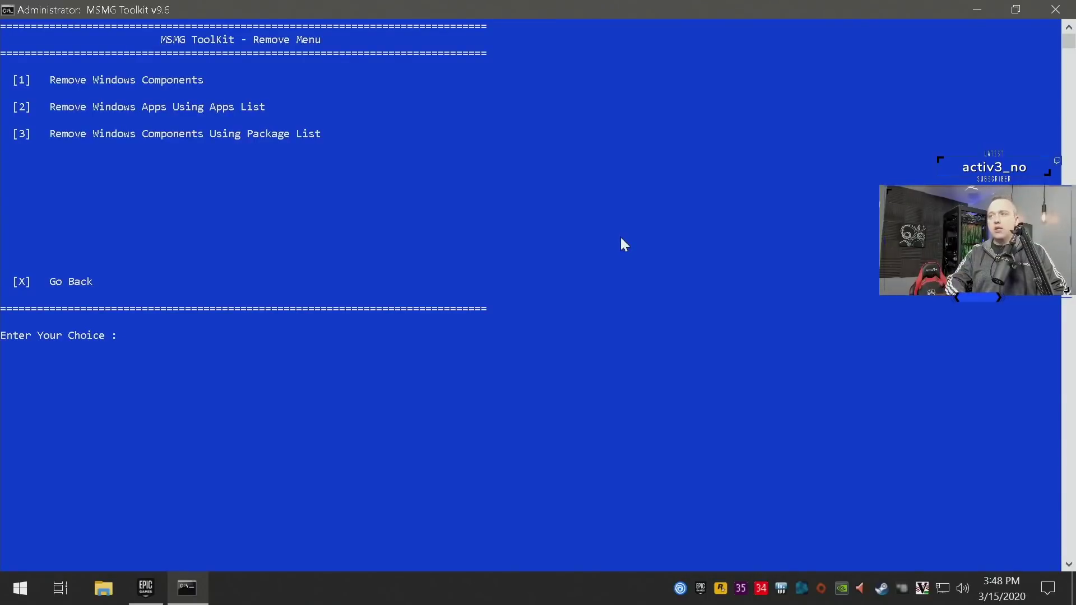
pyautogui.press('Return')
pyautogui.write('2')
pyautogui.press('Return')
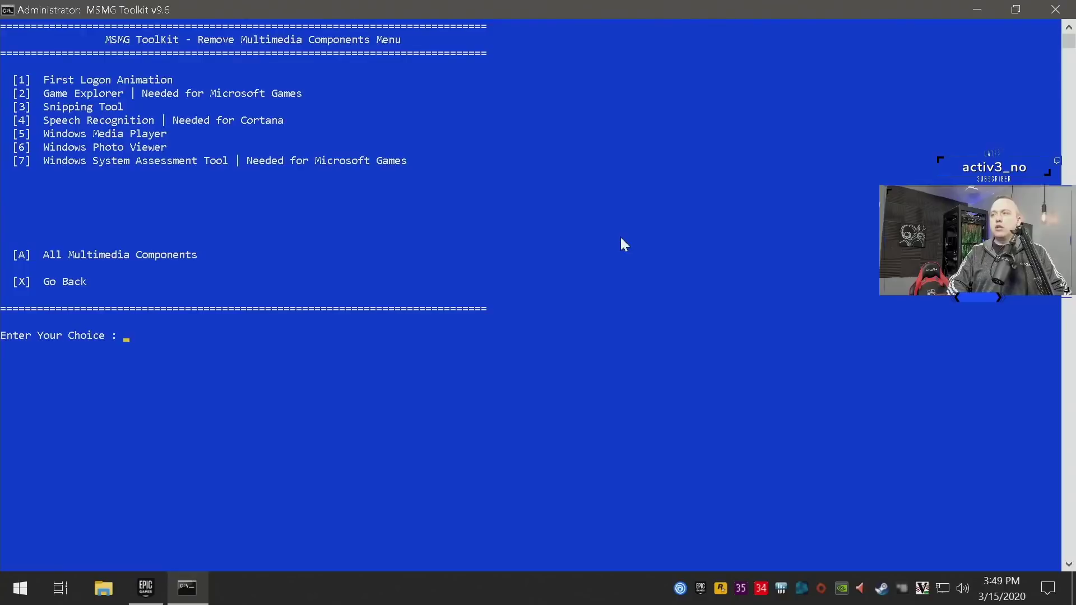
pyautogui.write('1')
pyautogui.press('Return')
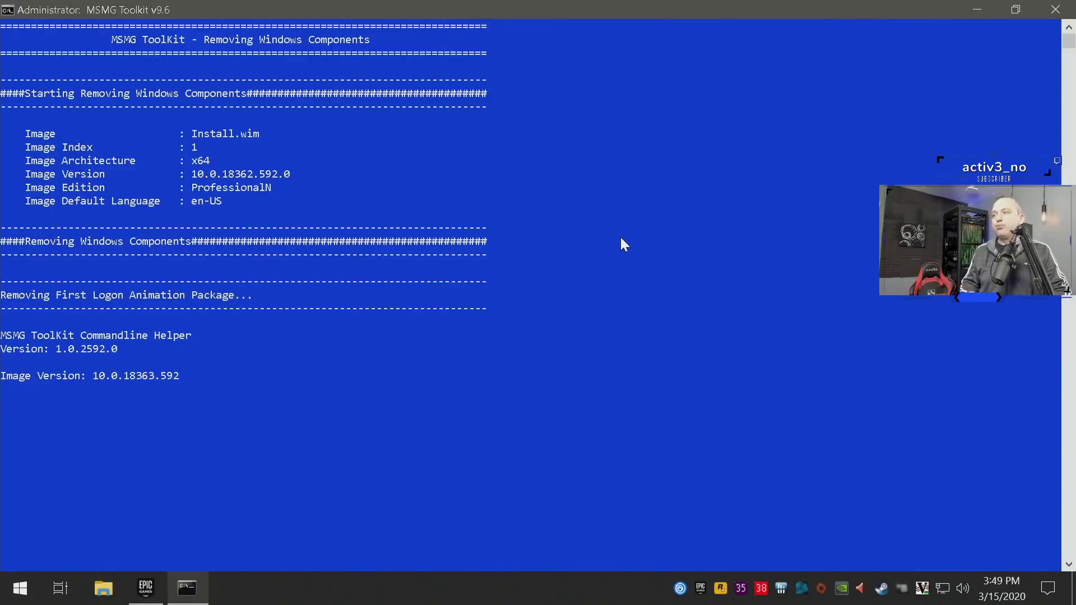
# Go to the Windows component categories and look over the Multimedia list
pyautogui.press('4')
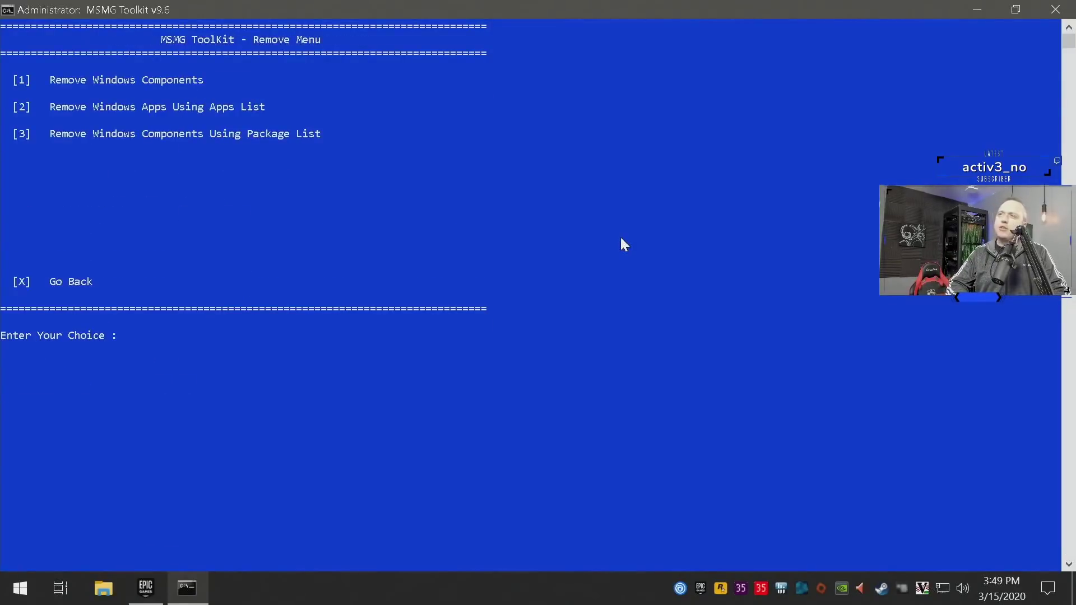
pyautogui.press('1')
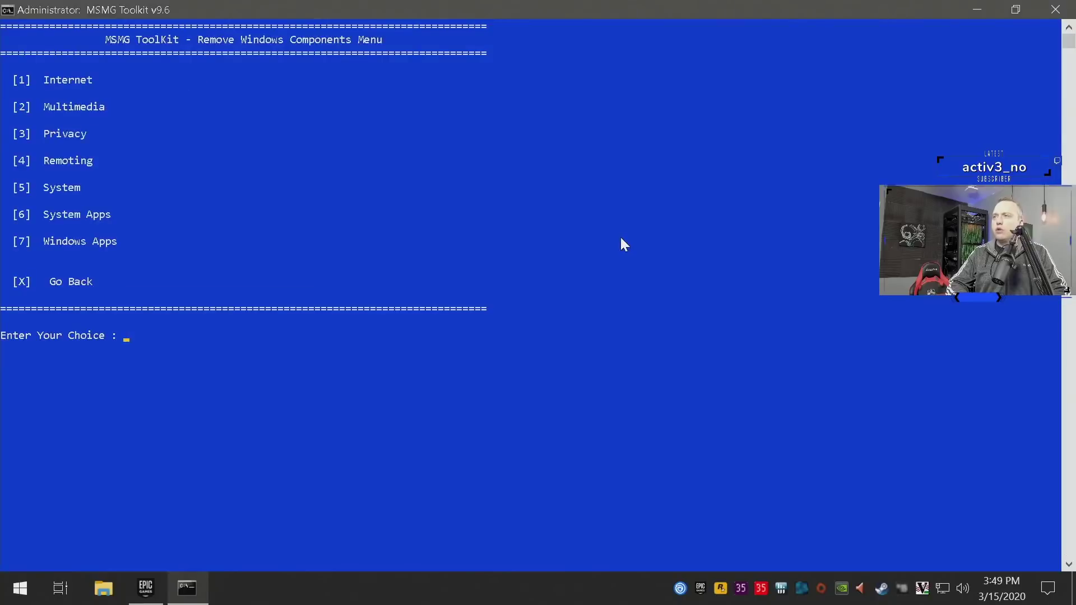
pyautogui.press('2')
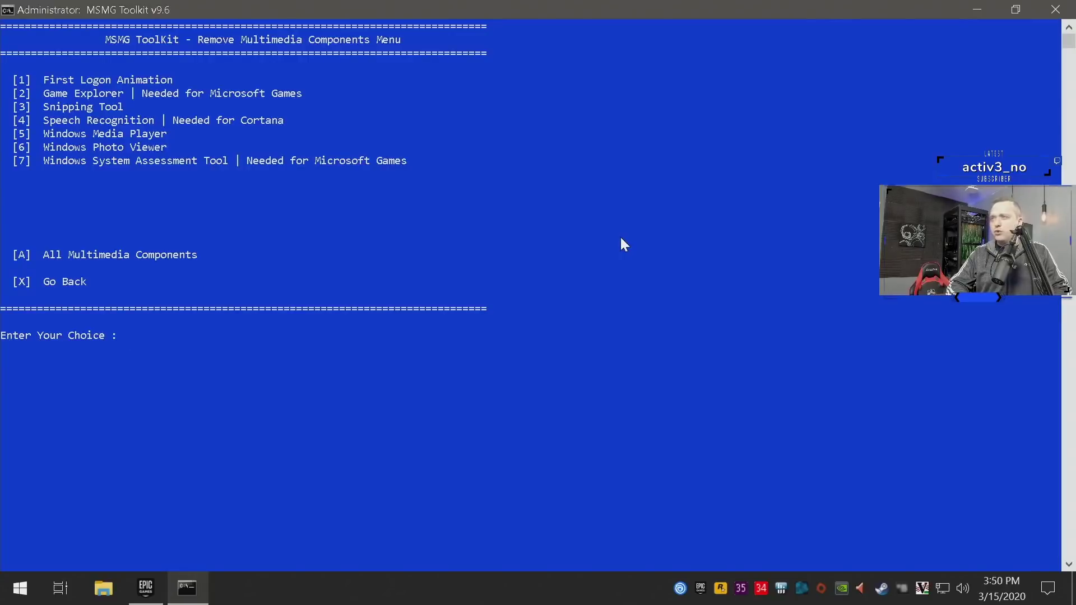
pyautogui.write('X')
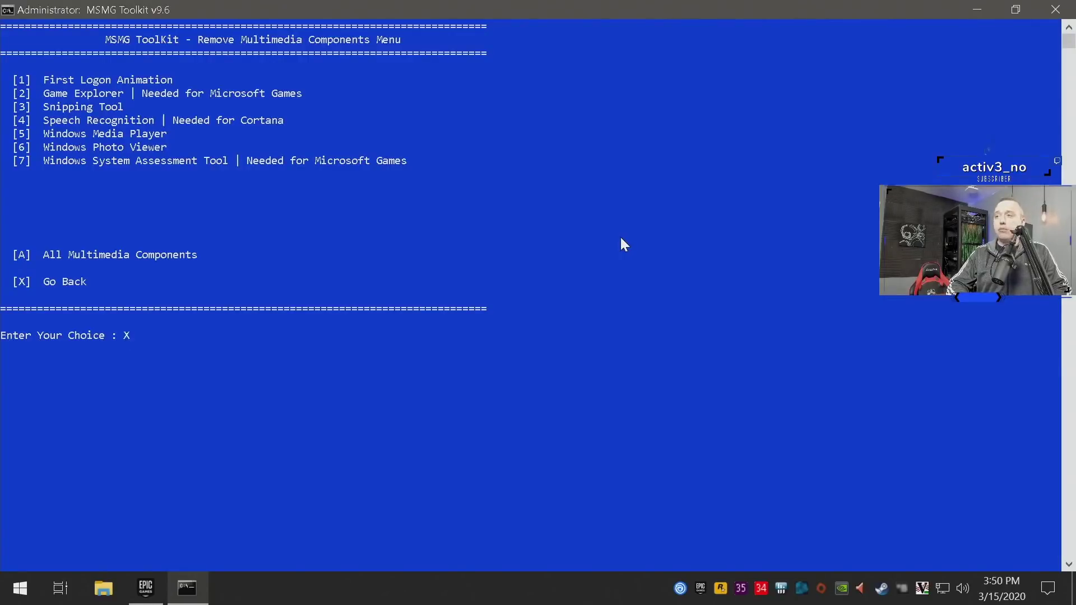
pyautogui.press('Return')
# Review the Privacy components list, then show the Remoting components list
pyautogui.write('3')
pyautogui.press('Return')
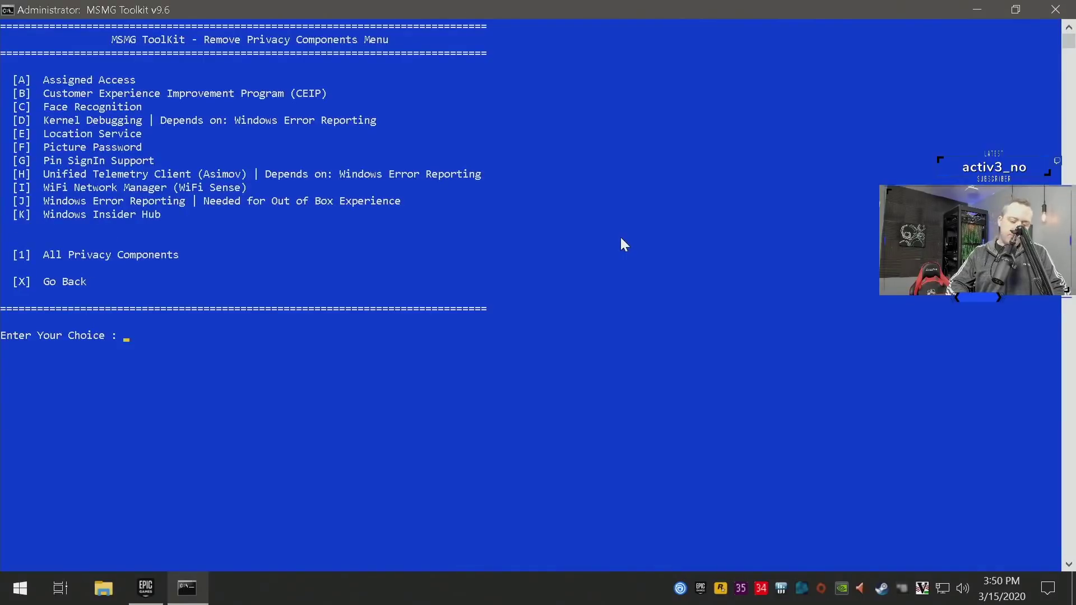
pyautogui.write('X')
pyautogui.press('Return')
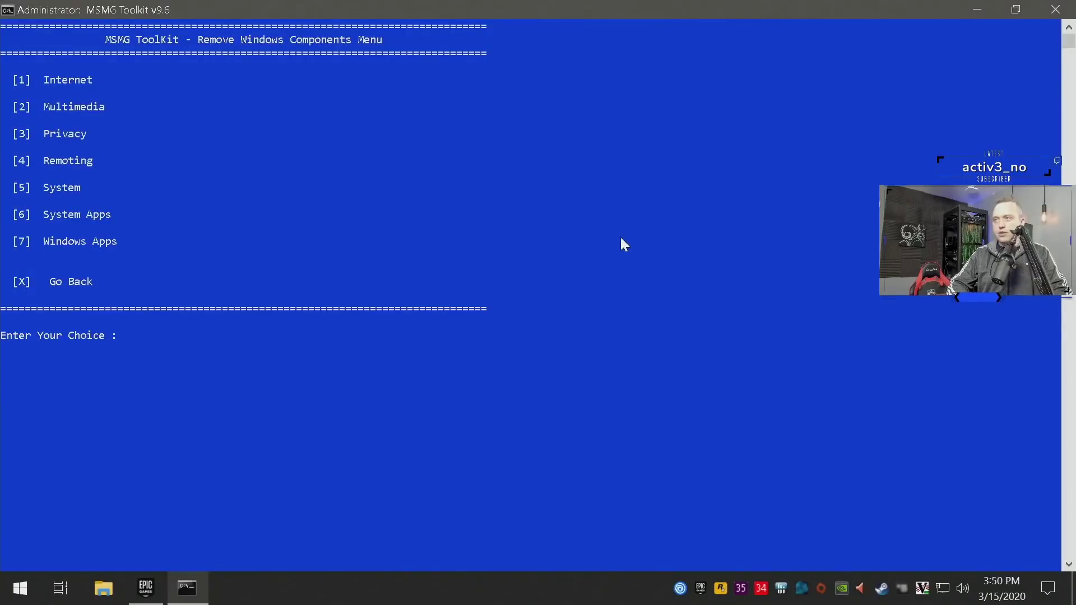
pyautogui.write('4')
pyautogui.press('Return')
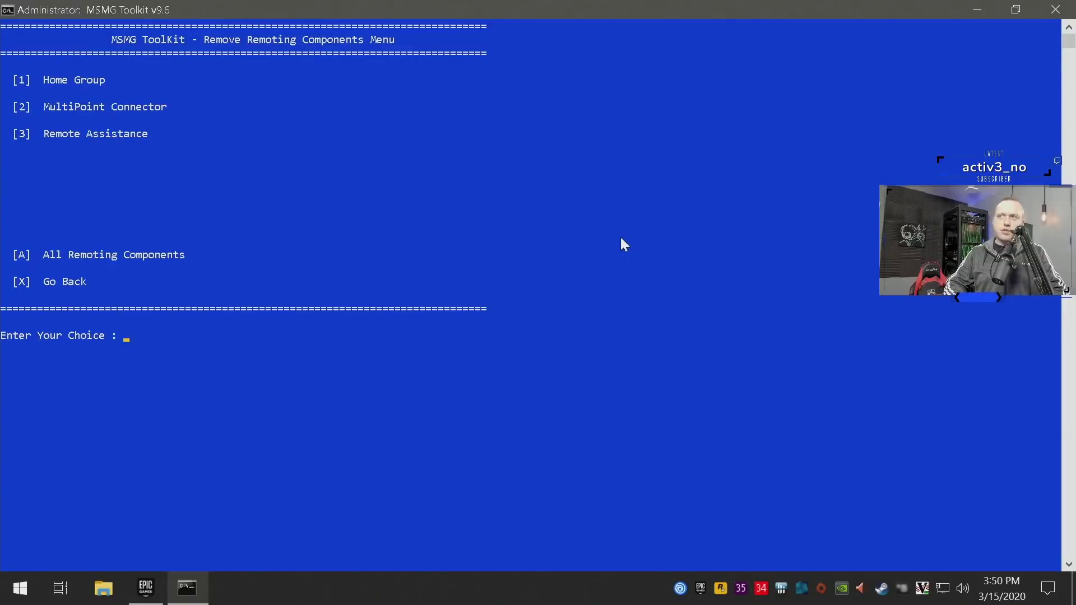
# Look over the System components list, then display the System Apps removal list
pyautogui.write('x')
pyautogui.press('Return')
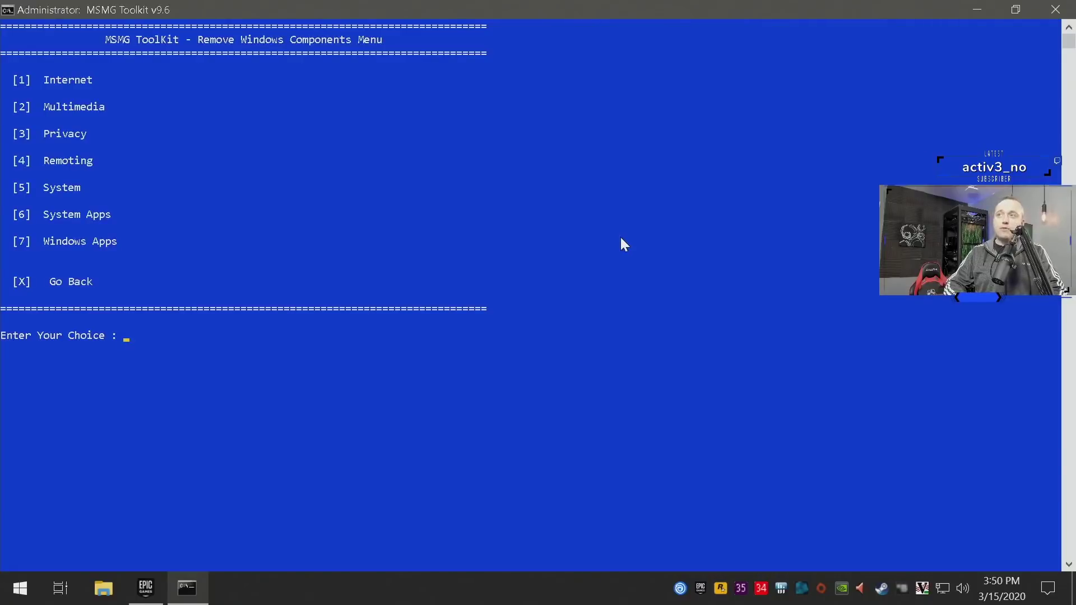
pyautogui.write('5')
pyautogui.press('Return')
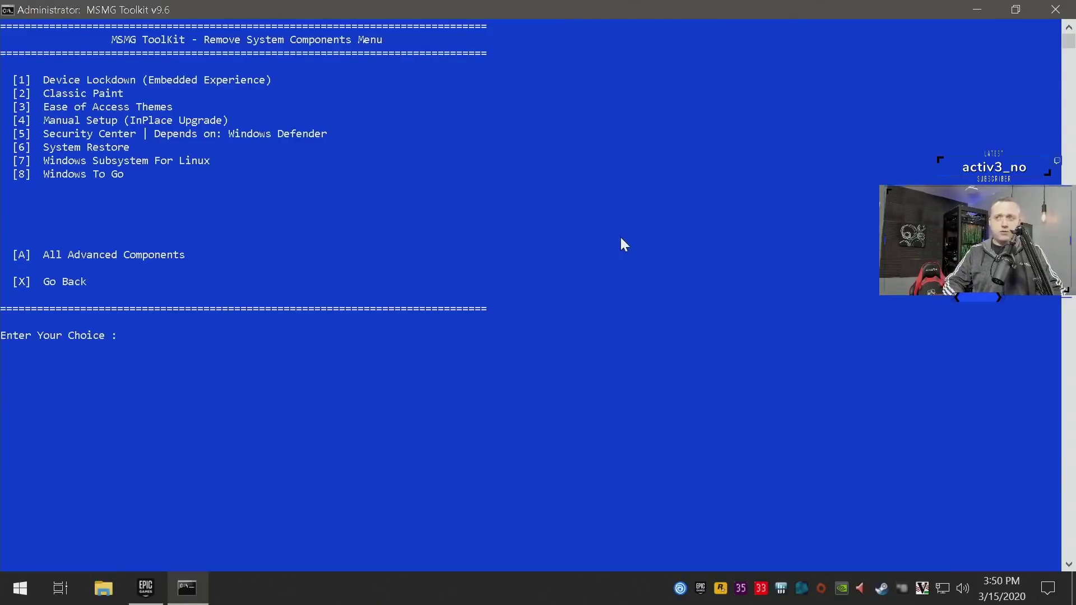
pyautogui.write('x')
pyautogui.press('Return')
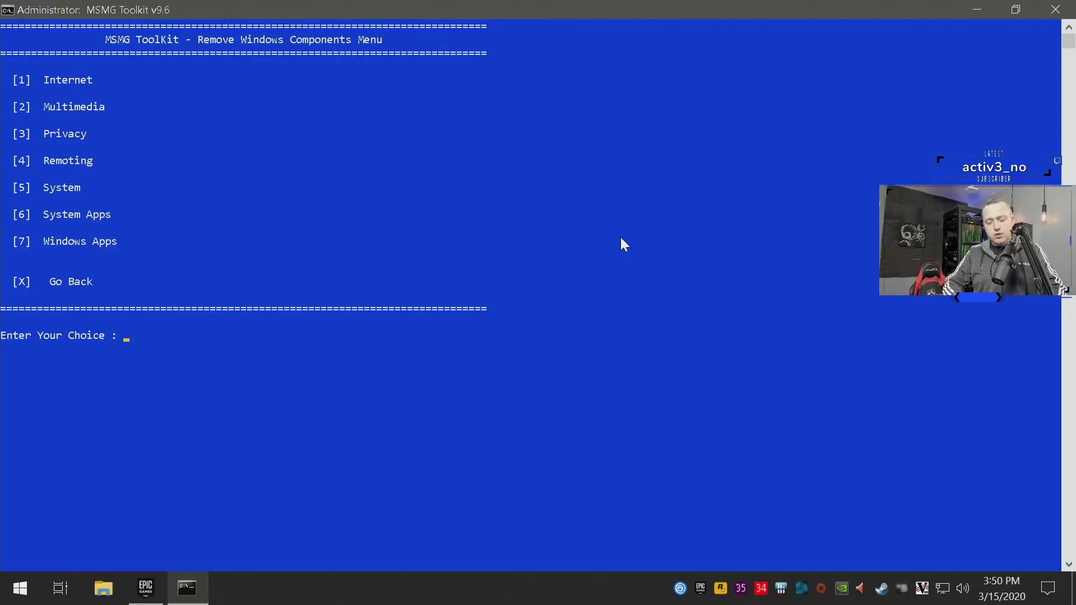
pyautogui.write('6')
pyautogui.press('Return')
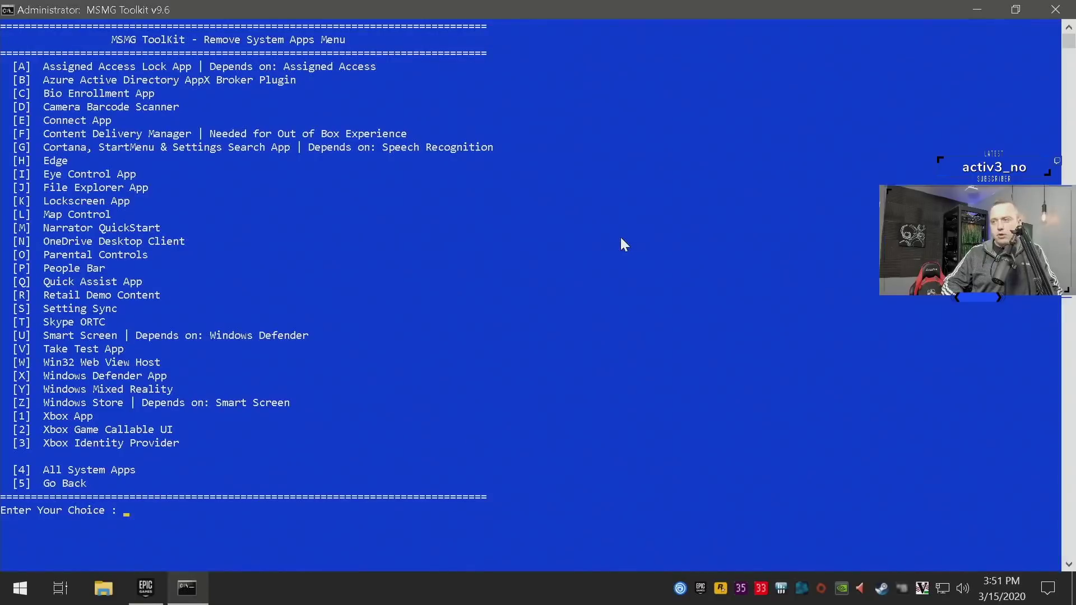
# Browse the Windows Apps list, then go back to the component categories
pyautogui.write('5')
pyautogui.press('Return')
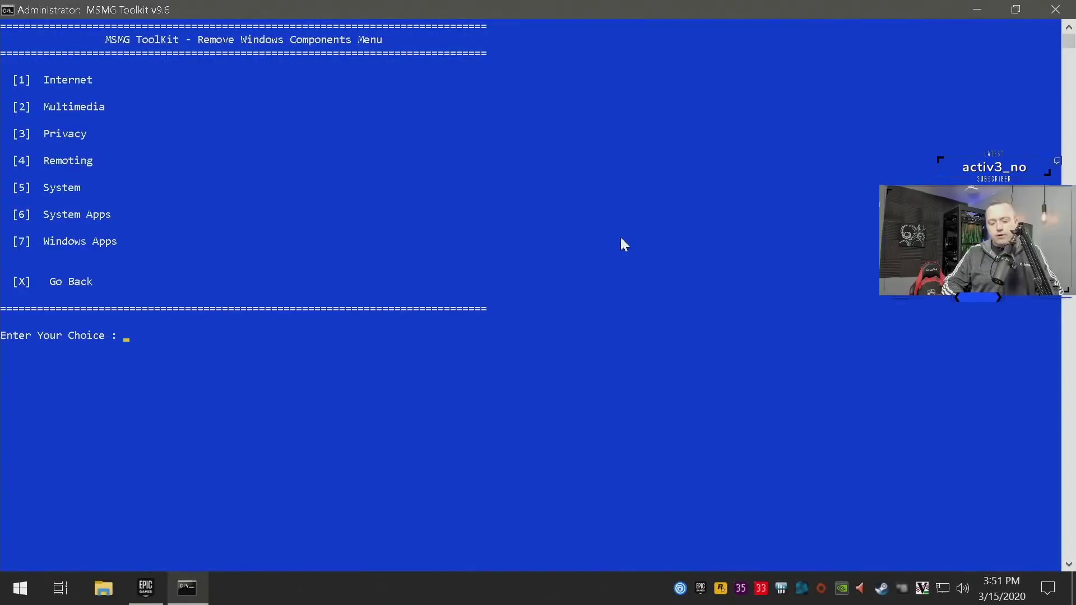
pyautogui.write('7')
pyautogui.press('Return')
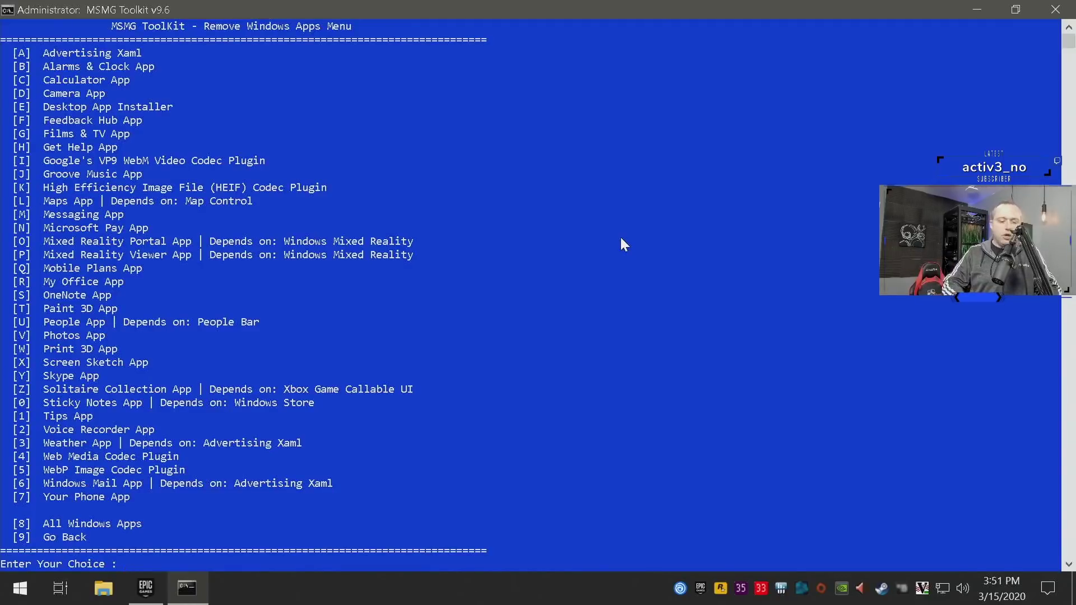
pyautogui.press('9')
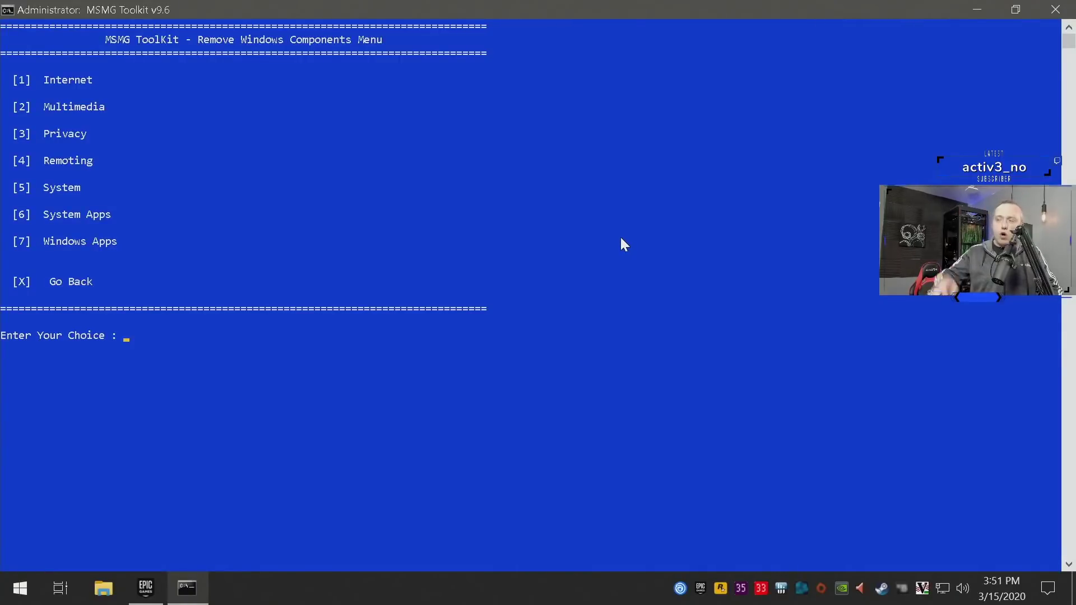
# Disable Windows features from the features list via Customize, then show the Apply Tweaks list
pyautogui.press('x')
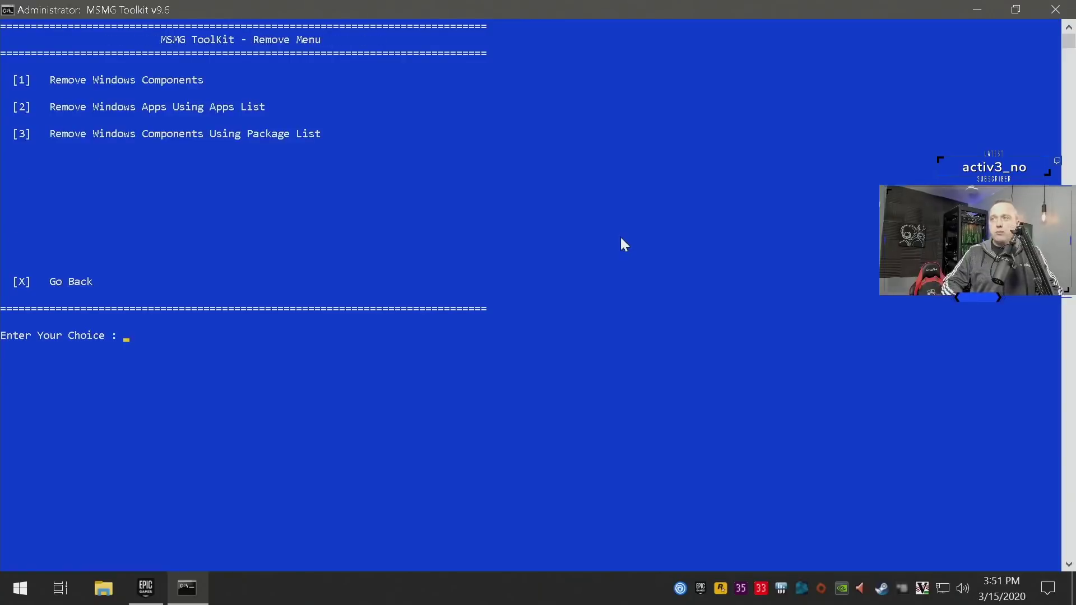
pyautogui.press('x')
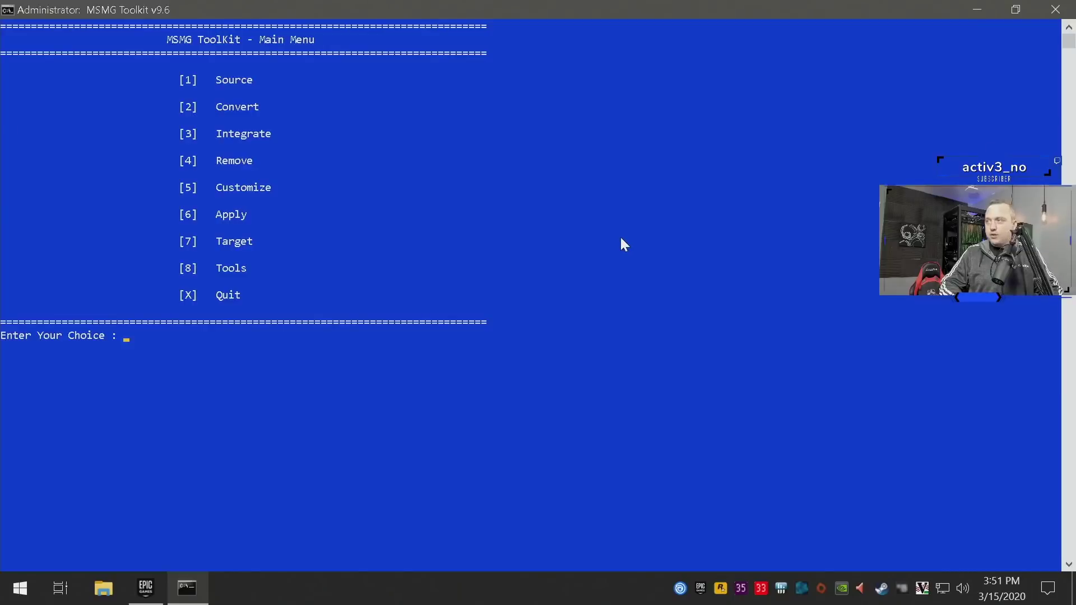
pyautogui.press('5')
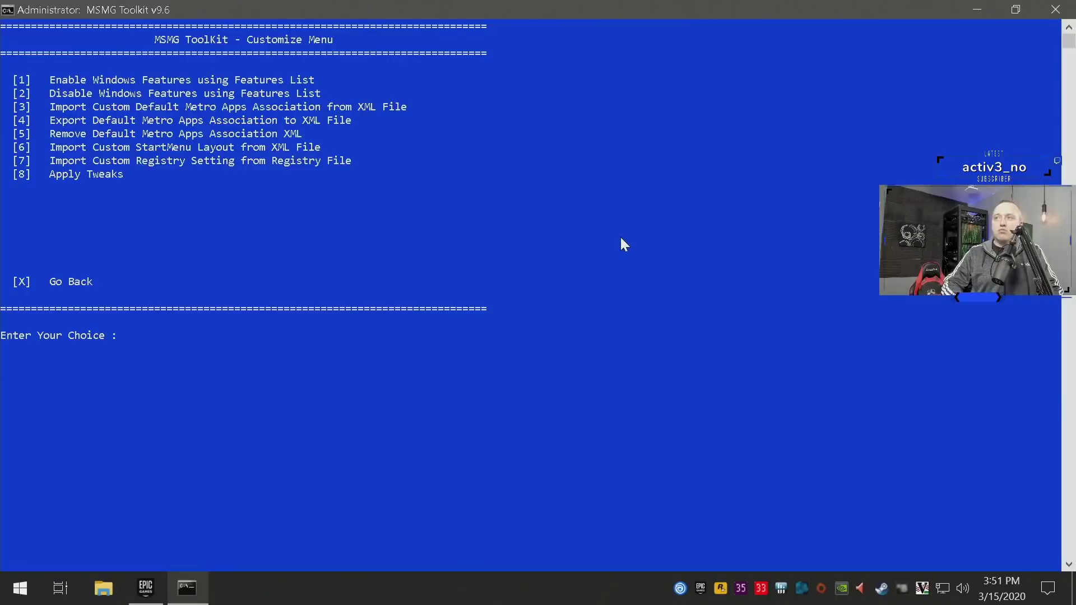
pyautogui.write('2')
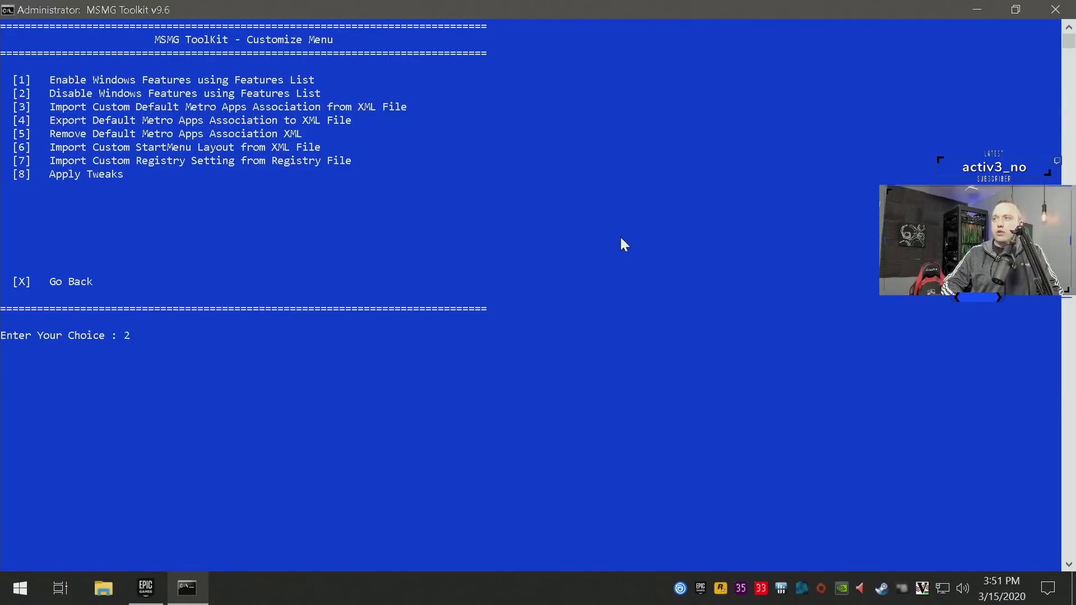
pyautogui.press('Return')
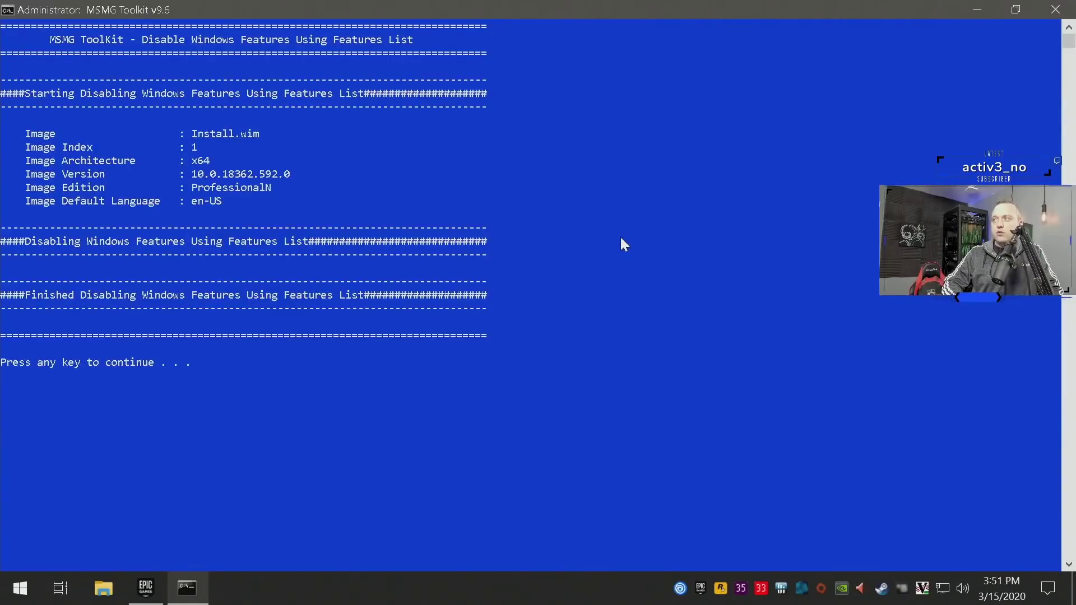
pyautogui.press('Return')
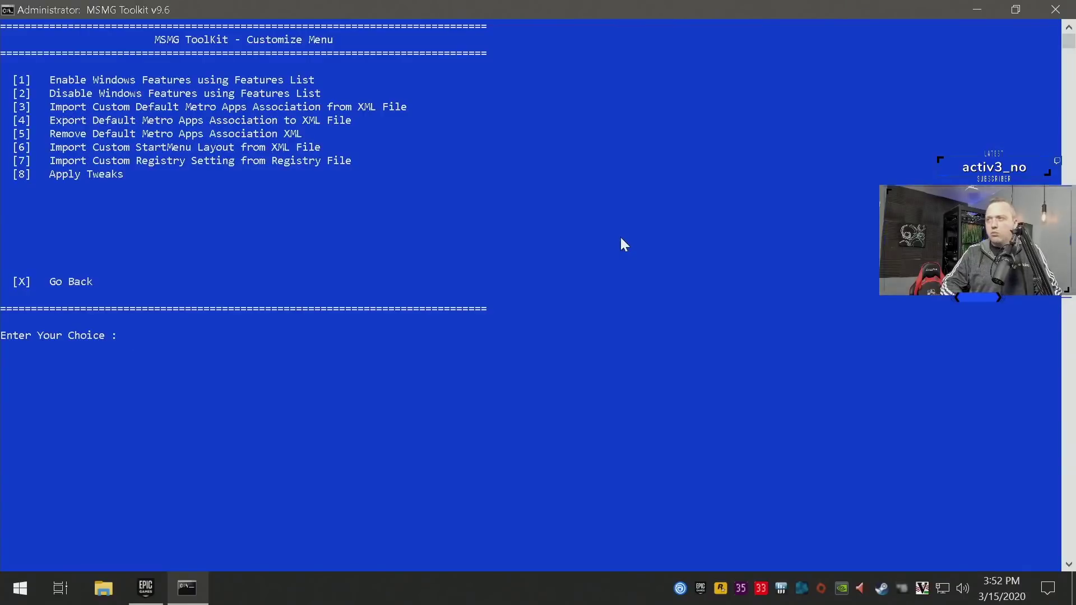
pyautogui.write('8')
pyautogui.press('Return')
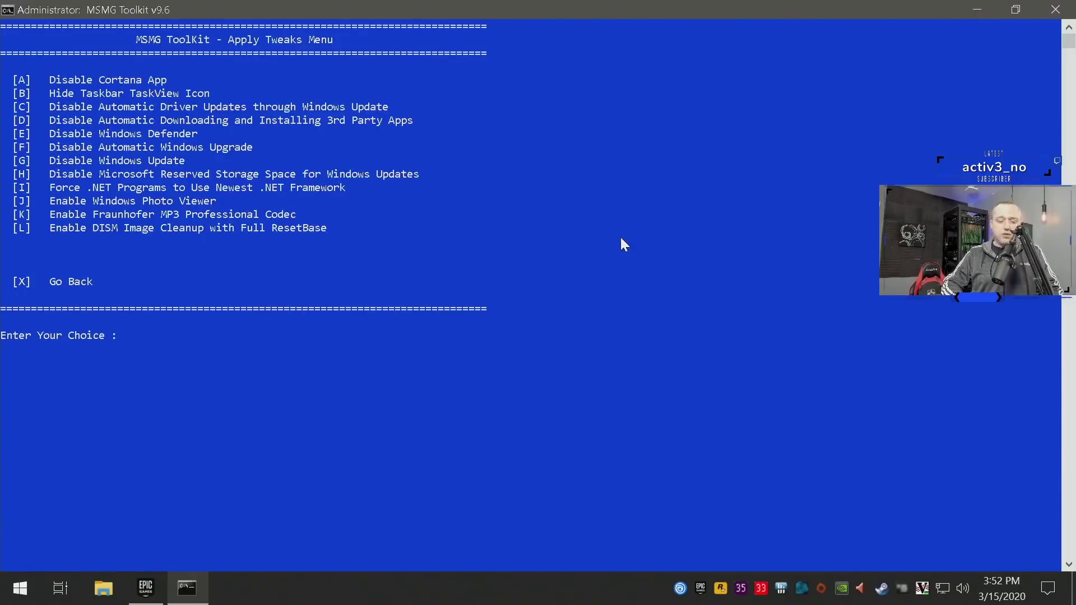
# Reopen and review the Apply Tweaks list from Customize, then back out to the main menu
pyautogui.write('x')
pyautogui.press('Return')
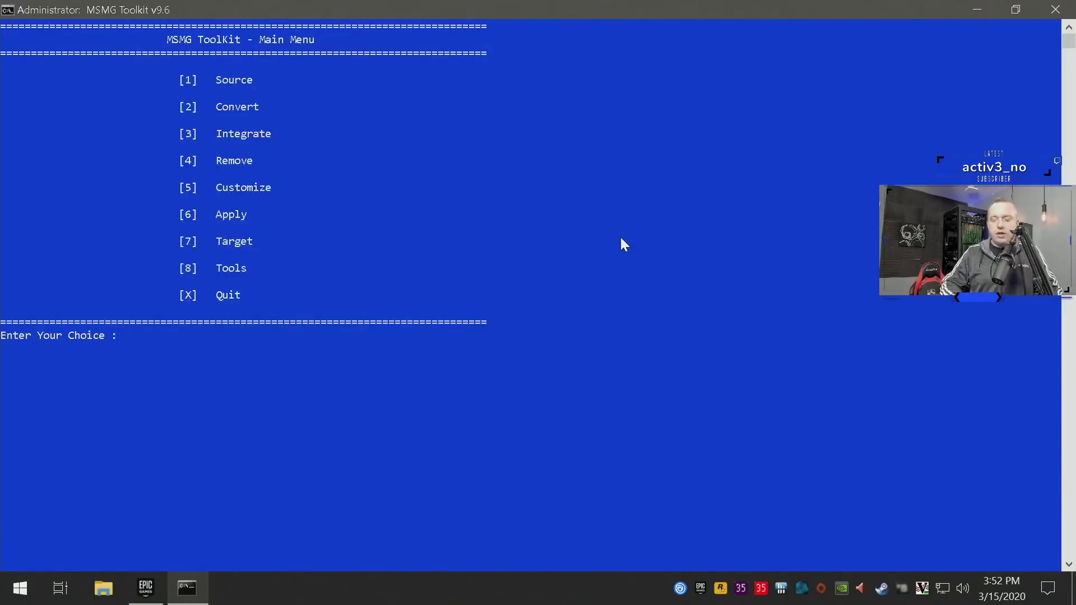
pyautogui.write('5')
pyautogui.press('Return')
pyautogui.write('8')
pyautogui.press('Return')
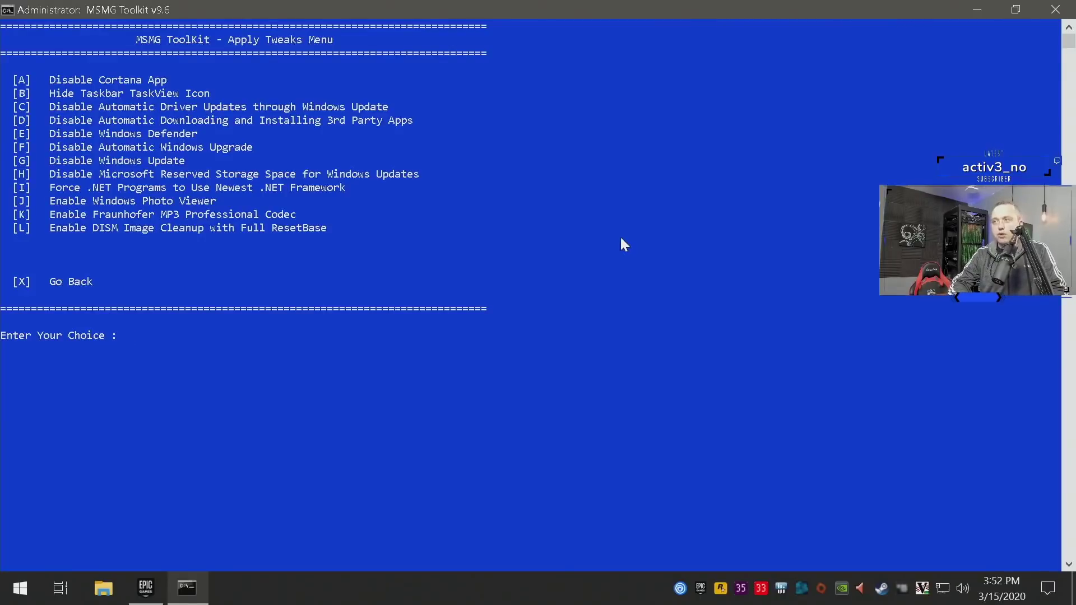
pyautogui.write('x')
pyautogui.press('Return')
pyautogui.write('x')
pyautogui.press('Return')
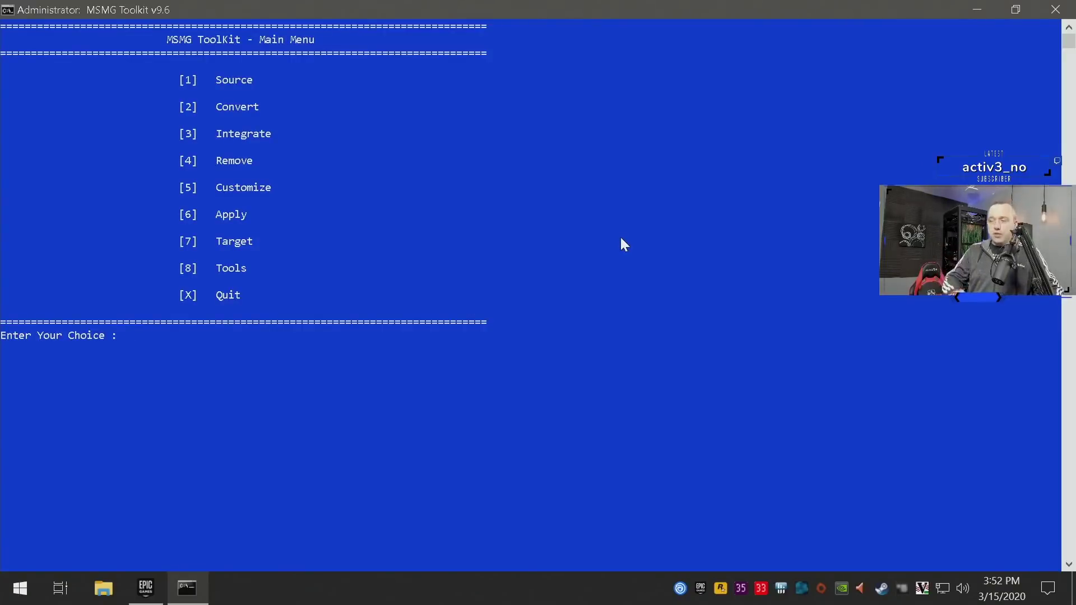
# Glance at the Apply (6) menu, return, then open the Target (7) menu for ISO or USB media
pyautogui.write('6')
pyautogui.press('Return')
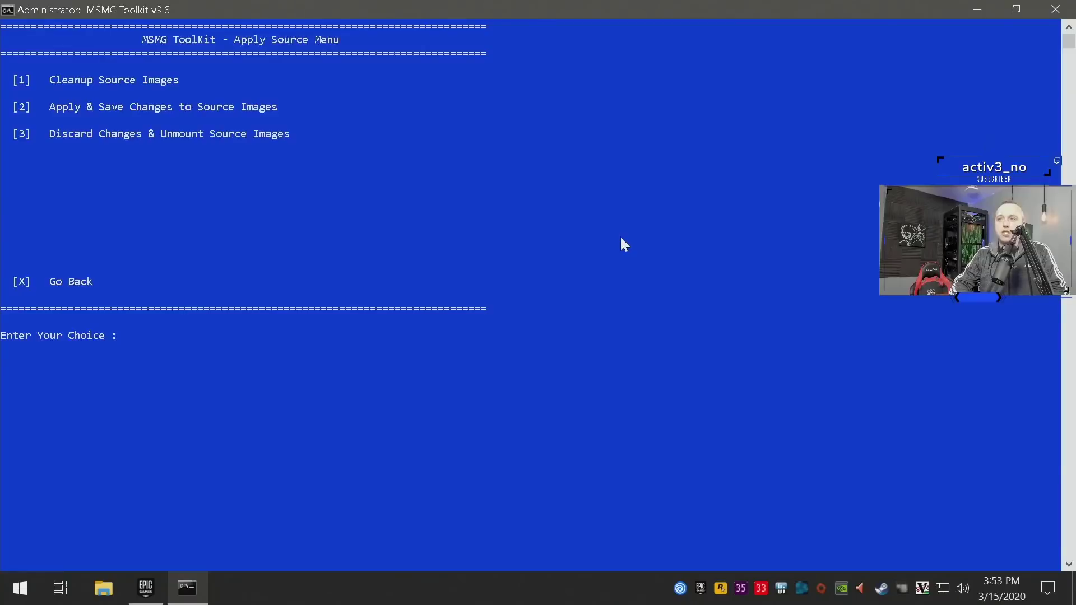
pyautogui.write('x')
pyautogui.press('Return')
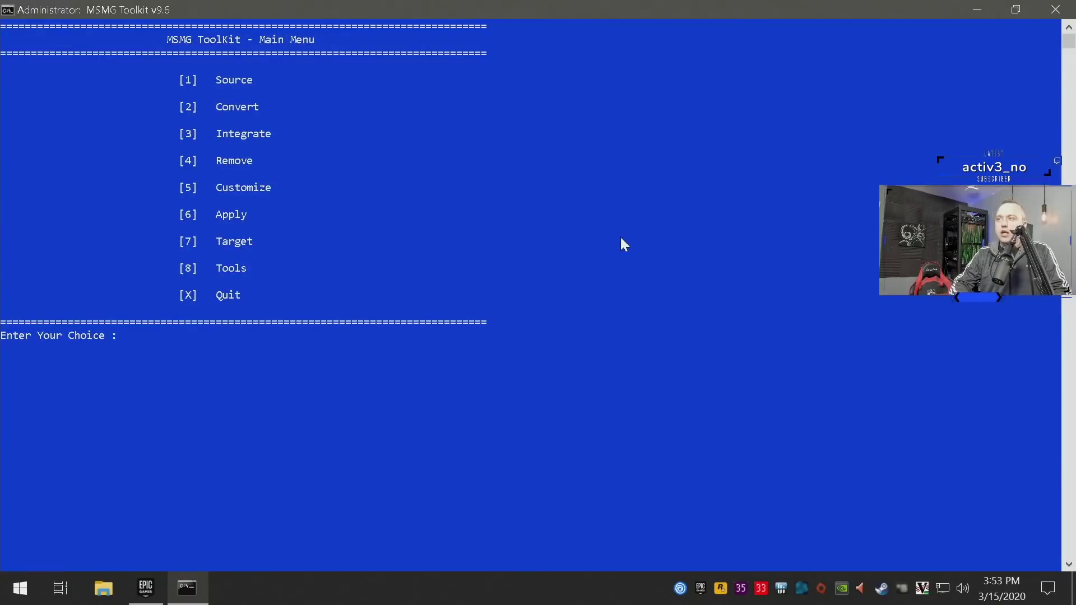
pyautogui.write('7')
pyautogui.press('Return')
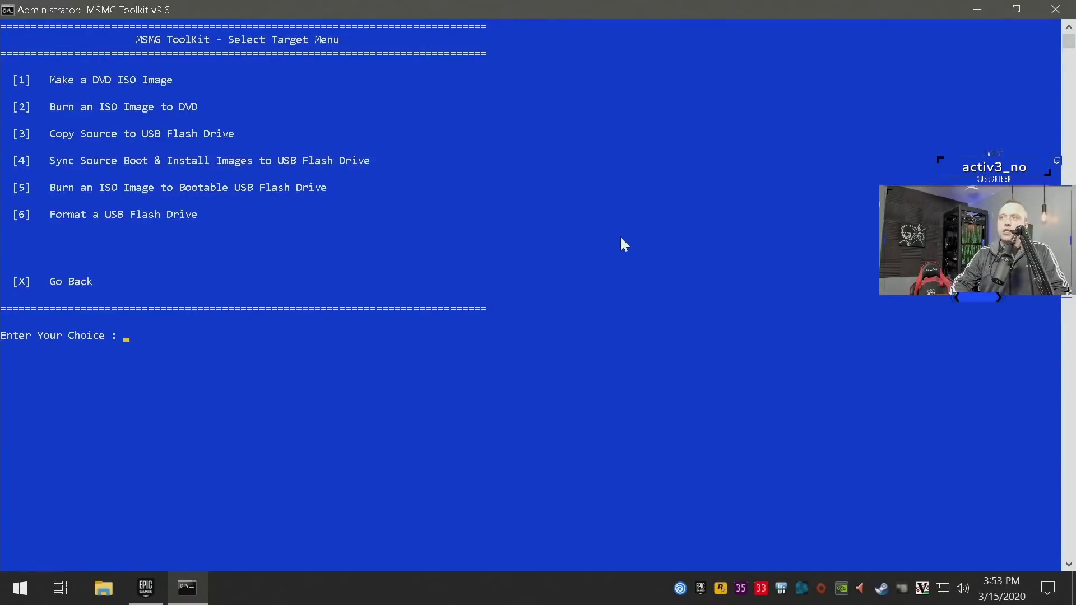